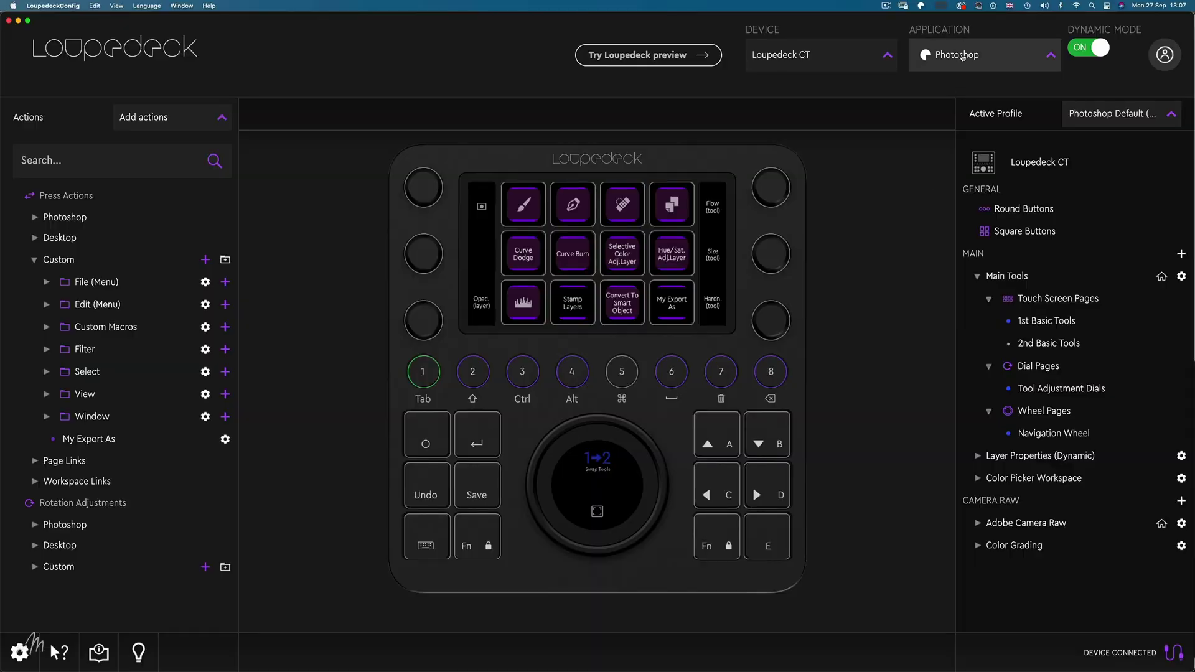
Step: Switch the configured application to macOS and close the System Preferences window
{"action": "left_click", "coordinate": [963, 59]}
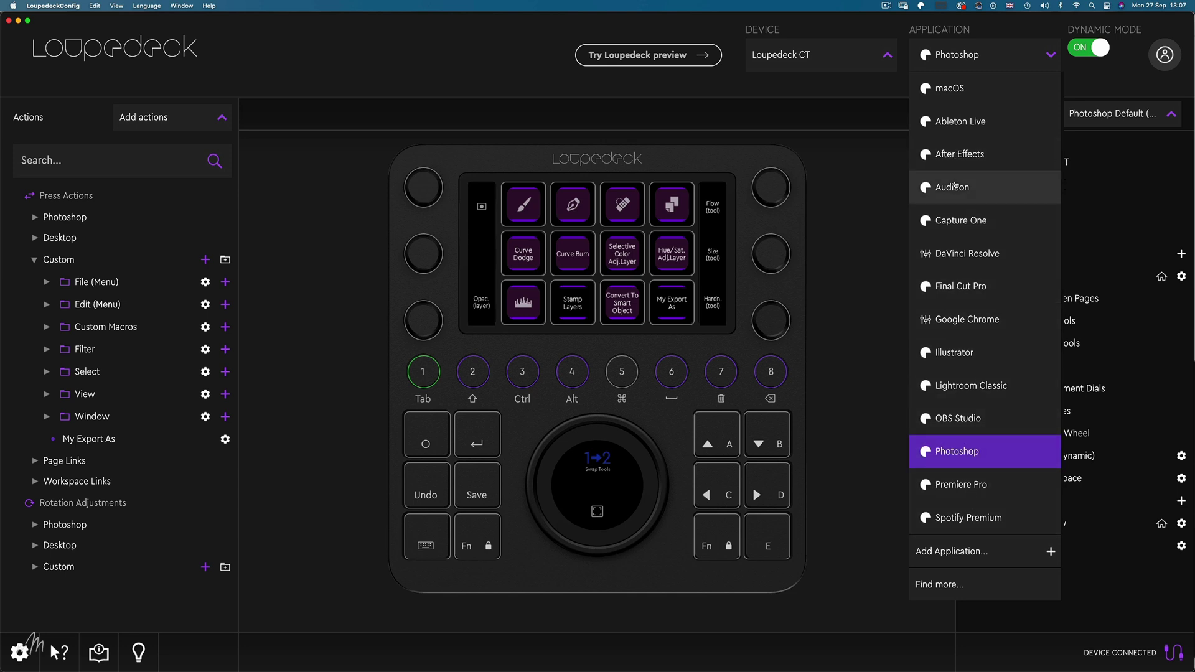
{"action": "left_click", "coordinate": [951, 89]}
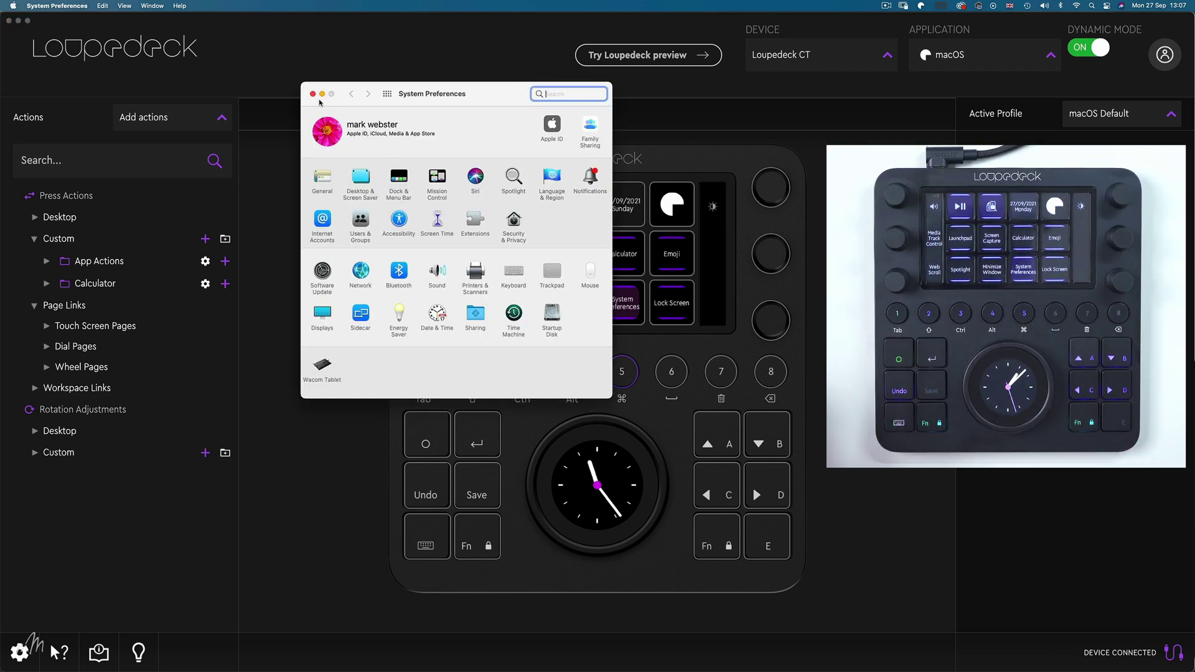
{"action": "left_click", "coordinate": [313, 94]}
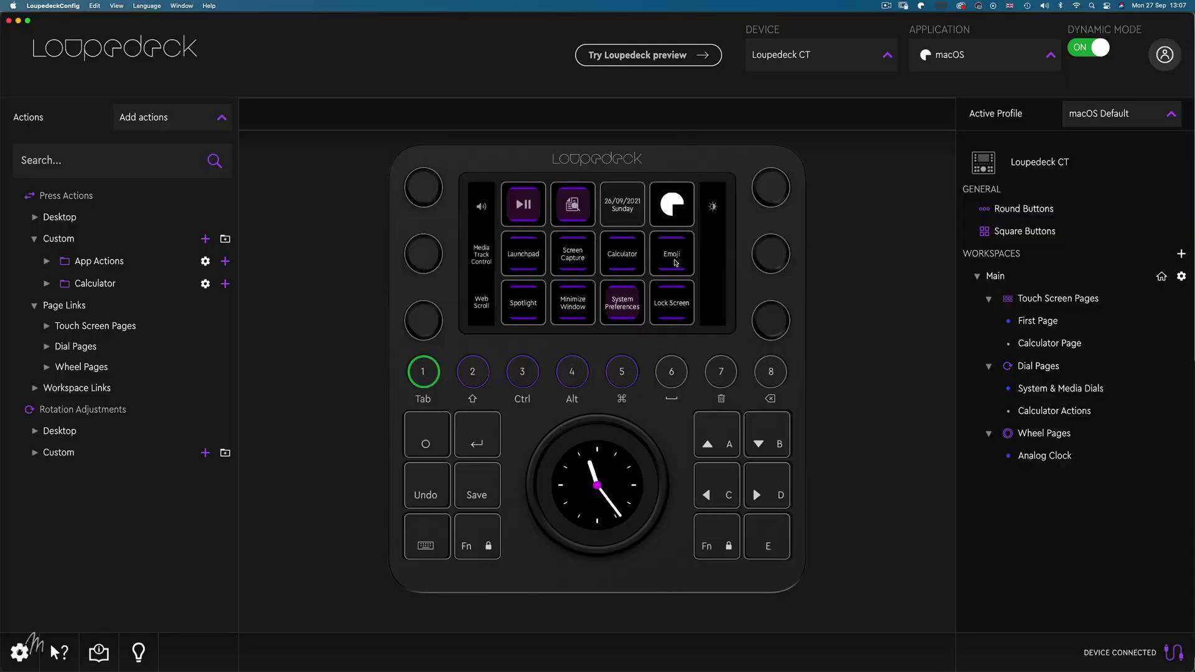
Step: Replace the Emoji button on First Page with Activate Lightroom Classic, and swap it into the play/pause button's slot
{"action": "left_click", "coordinate": [675, 262]}
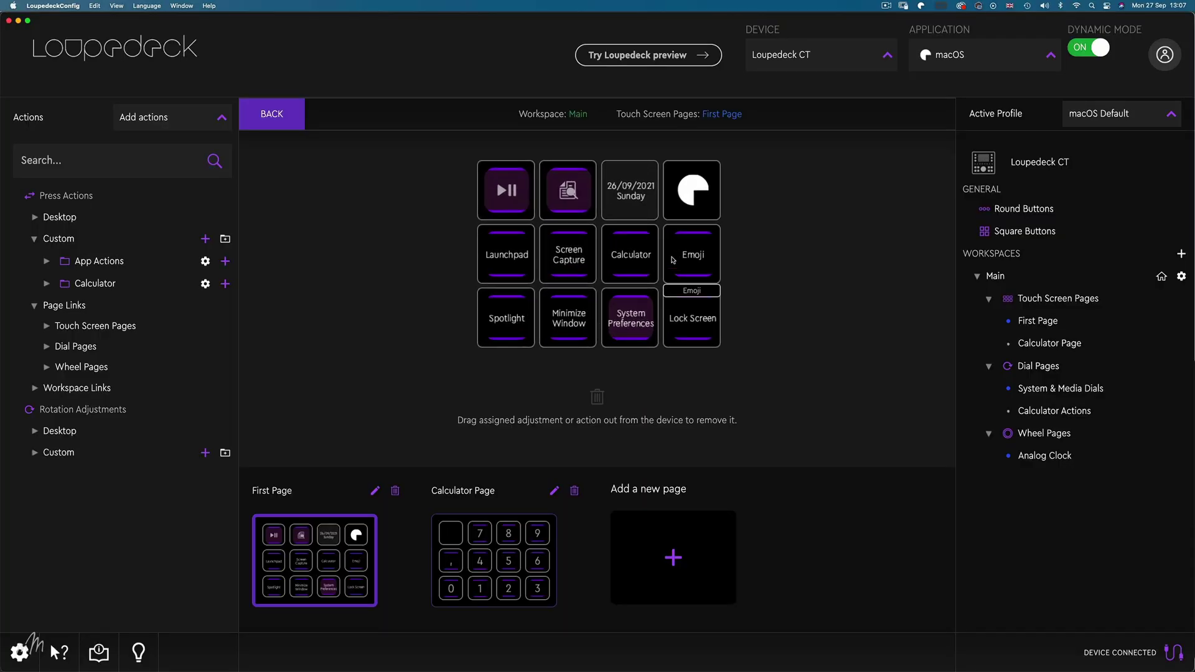
{"action": "left_click_drag", "start_coordinate": [700, 255], "coordinate": [603, 400]}
{"action": "left_click", "coordinate": [34, 218]}
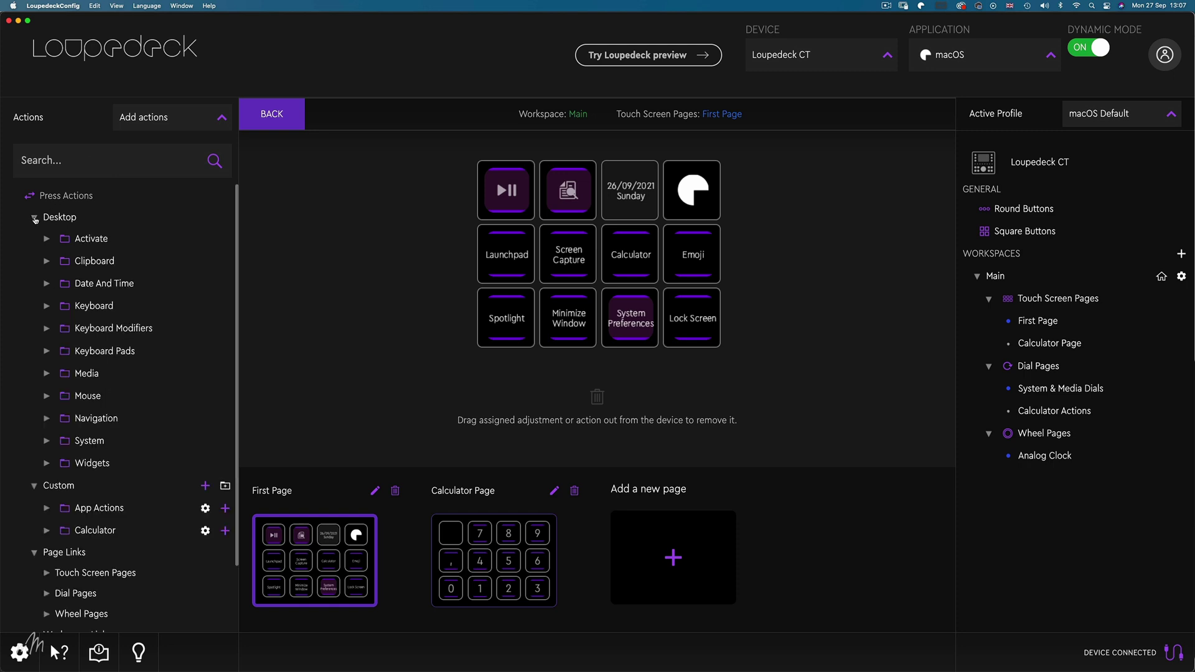
{"action": "left_click", "coordinate": [46, 239]}
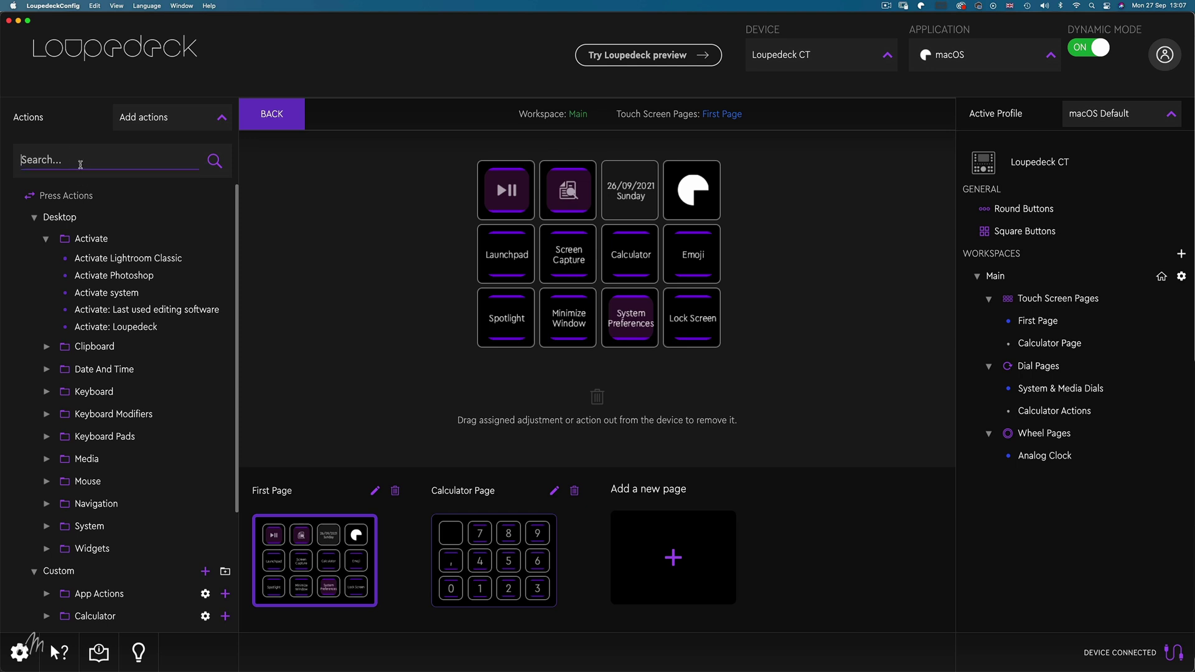
{"action": "type", "text": "ghtr"}
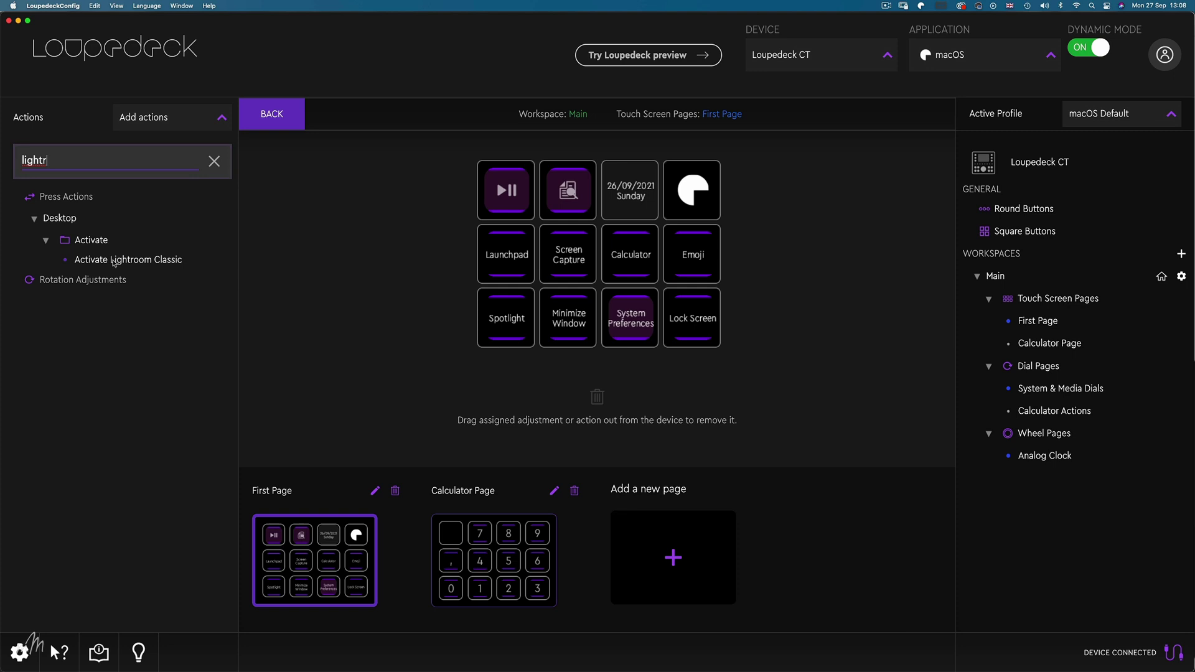
{"action": "left_click_drag", "start_coordinate": [121, 262], "coordinate": [685, 255]}
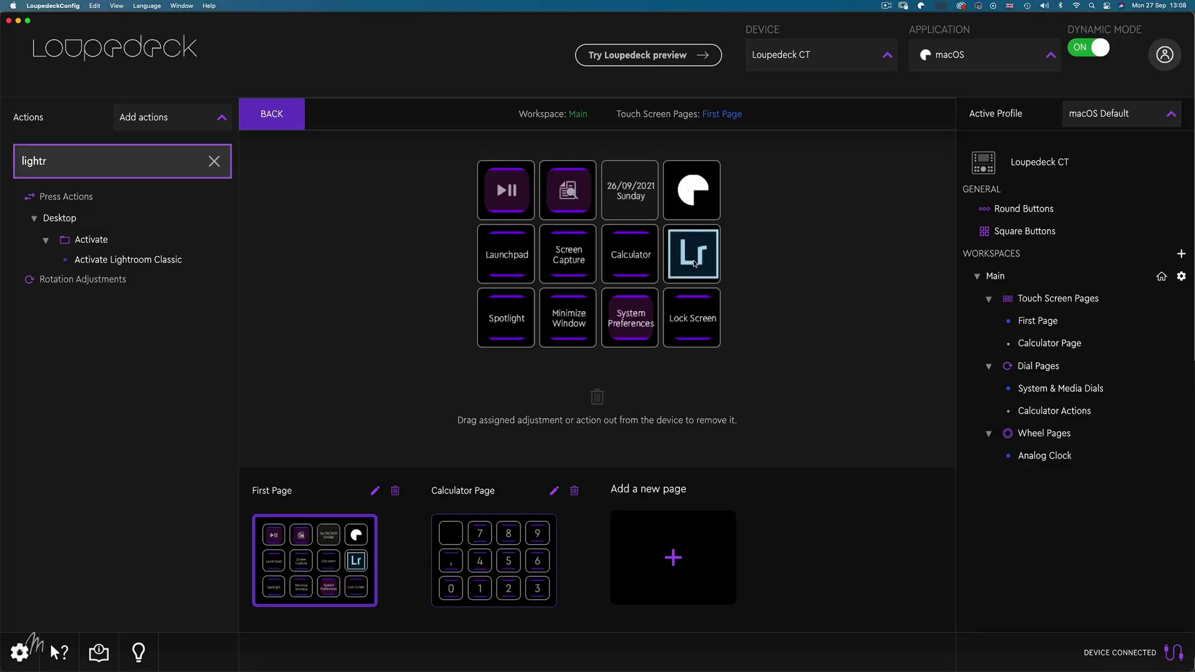
{"action": "left_click_drag", "start_coordinate": [695, 264], "coordinate": [514, 205]}
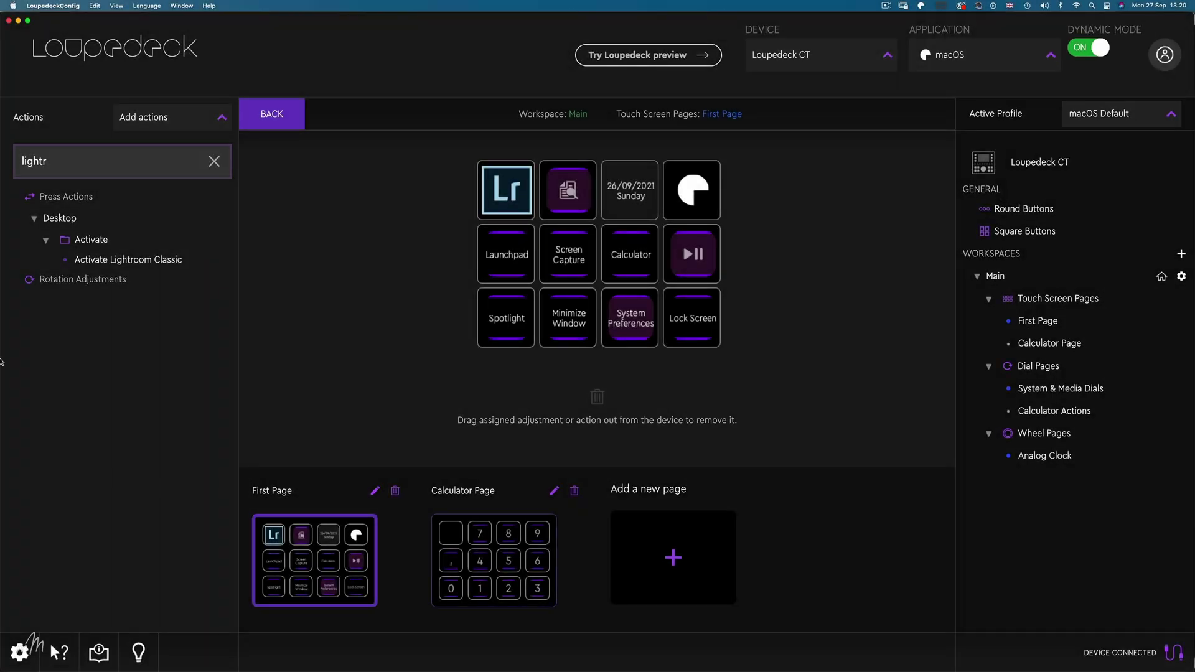
Step: Switch to Photoshop and on to Lightroom Classic
{"action": "mouse_move", "coordinate": [5, 401]}
{"action": "left_click", "coordinate": [20, 371]}
{"action": "left_click", "coordinate": [21, 402]}
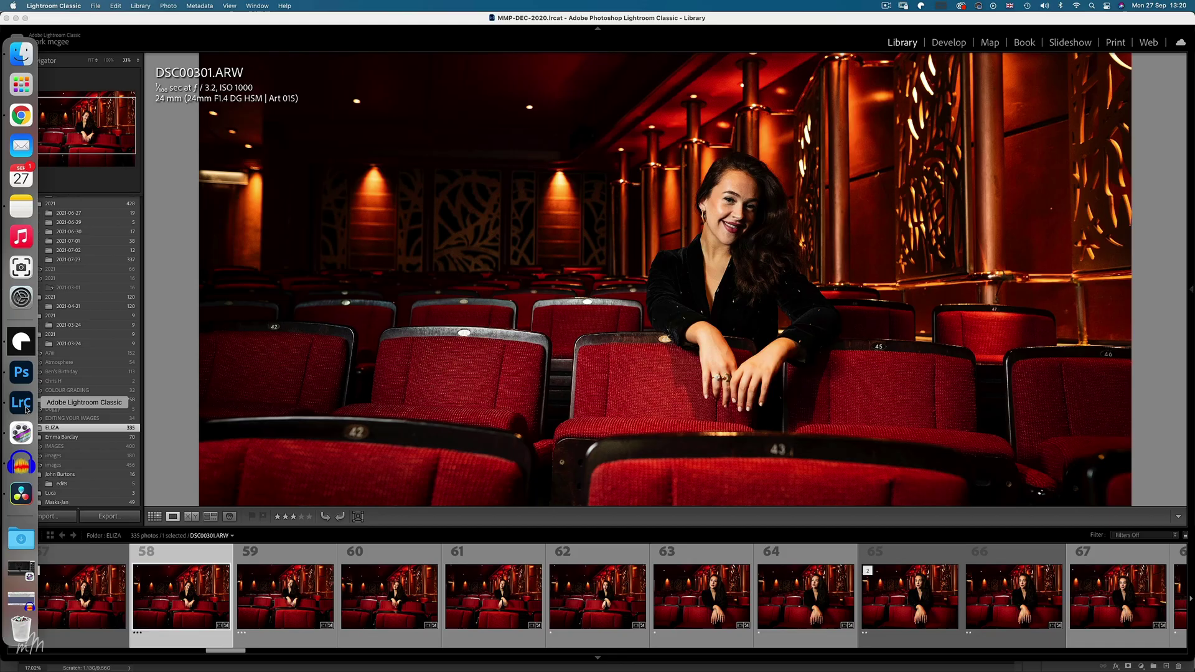
{"action": "left_click", "coordinate": [20, 495]}
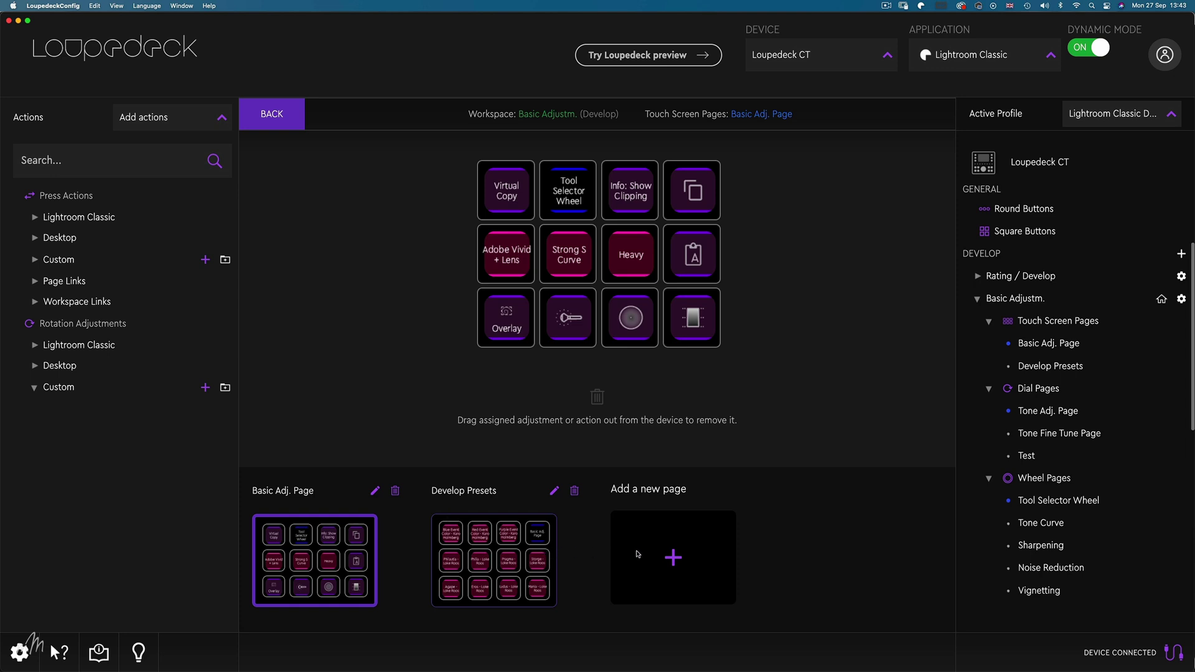
Step: Add a new touch page to the Basic Adjustm. workspace, titled New Page with the owner's first name
{"action": "left_click", "coordinate": [673, 556]}
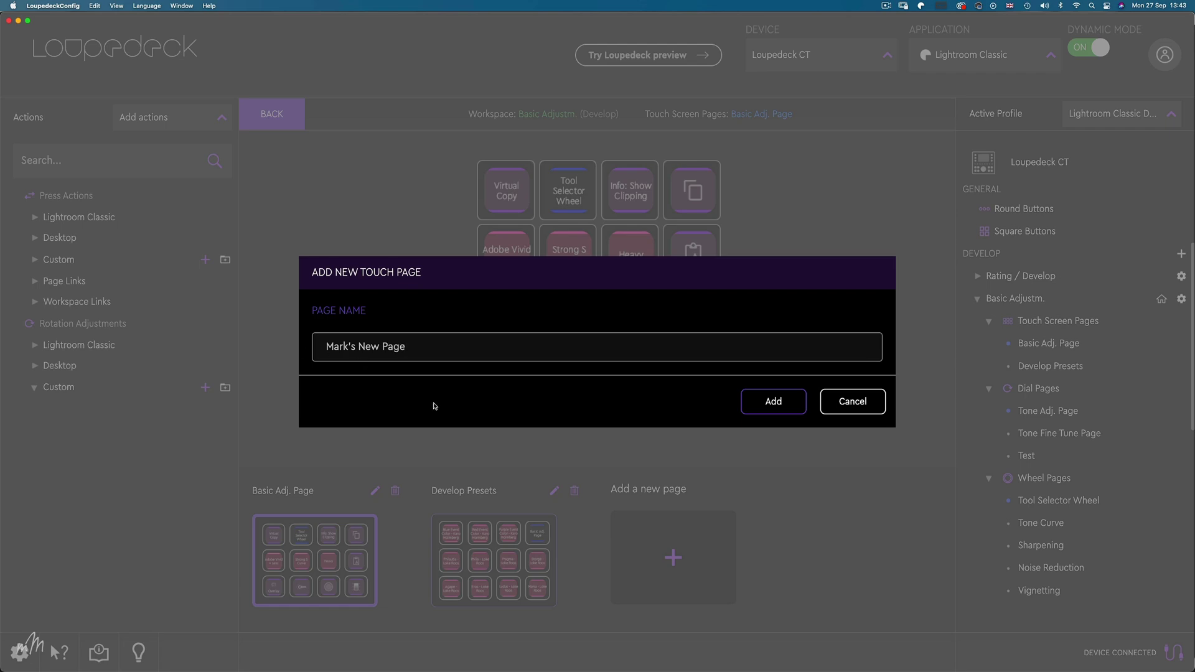
{"action": "left_click", "coordinate": [795, 407]}
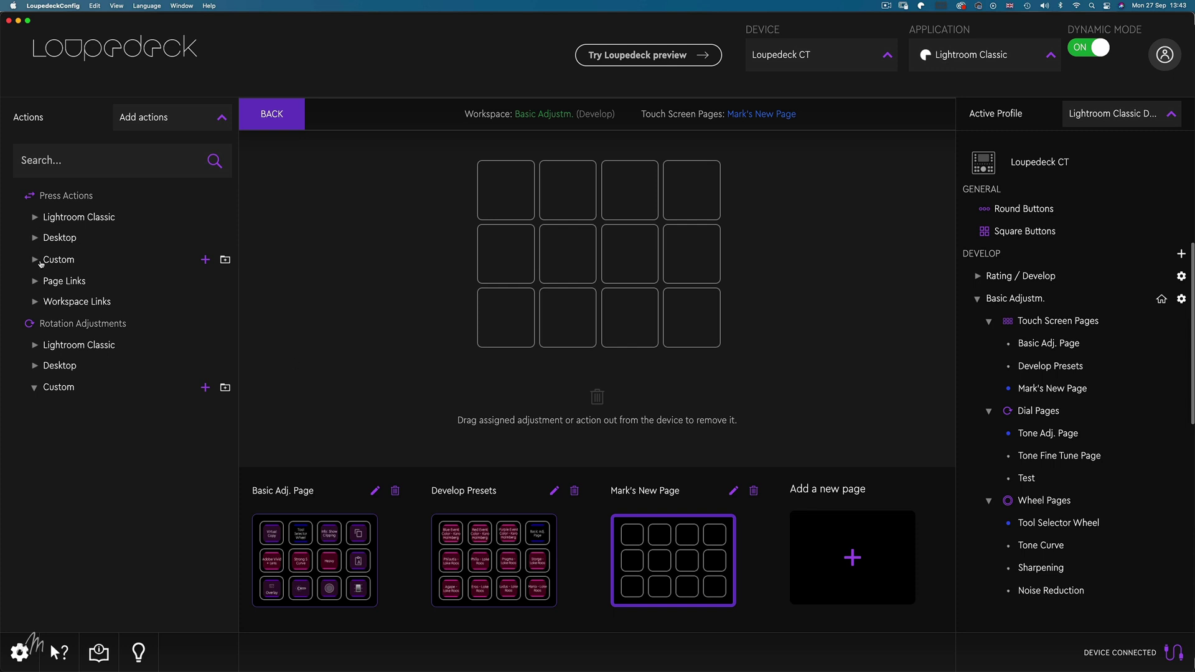
Step: Assign Lens Correction to the new touch page's first button and Open image in Photoshop to the second
{"action": "left_click", "coordinate": [34, 216]}
{"action": "scroll", "coordinate": [60, 561], "scroll_direction": "down", "scroll_amount": 10}
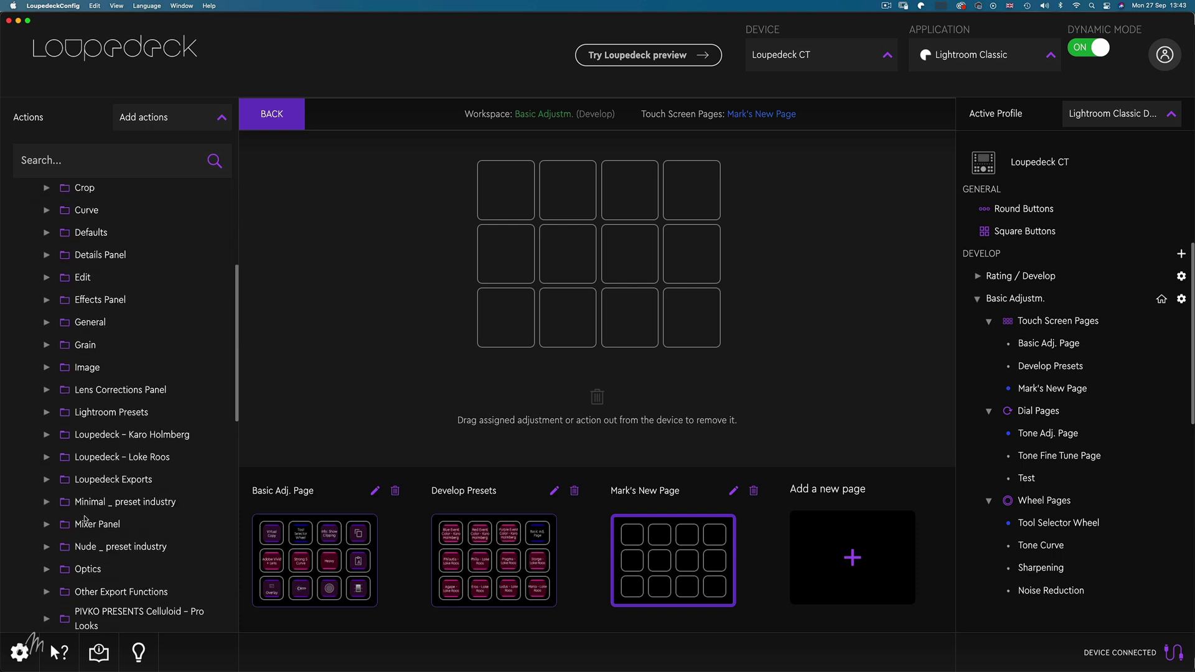
{"action": "left_click", "coordinate": [45, 518]}
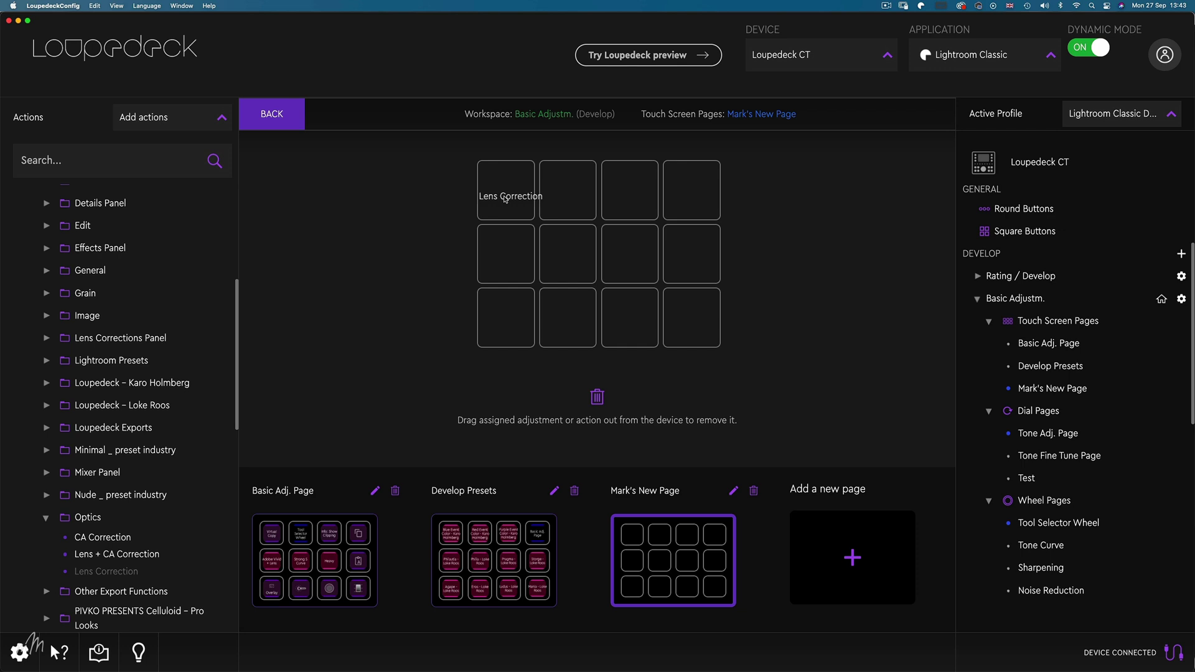
{"action": "left_click_drag", "start_coordinate": [505, 198], "coordinate": [506, 199]}
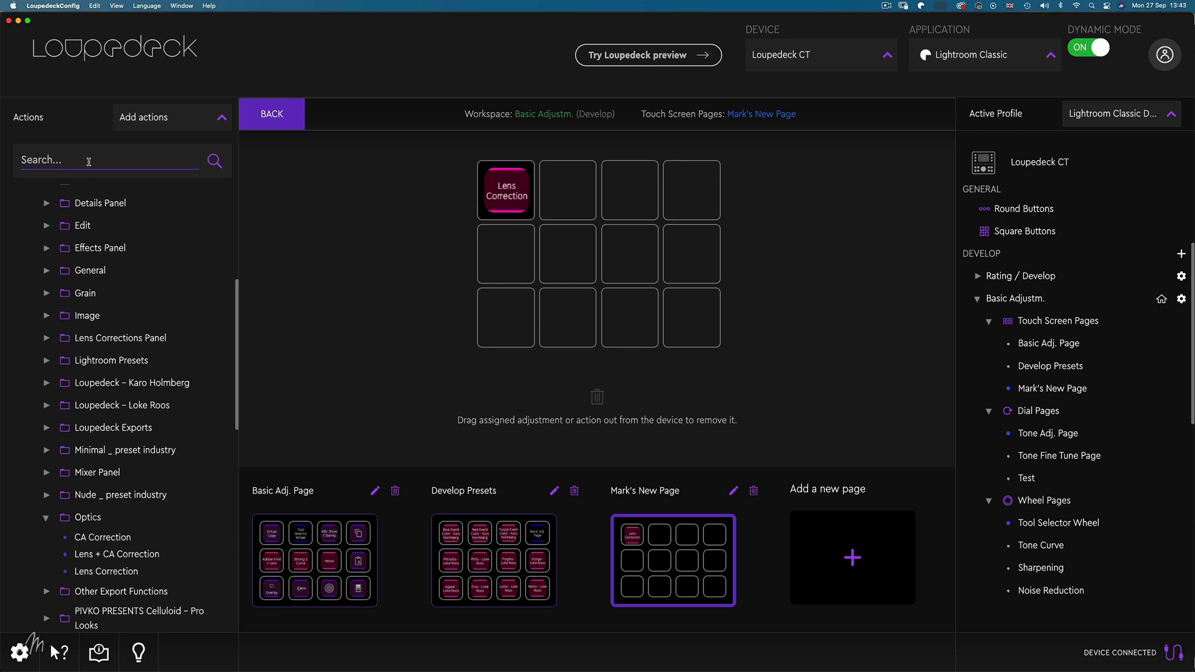
{"action": "type", "text": "en"}
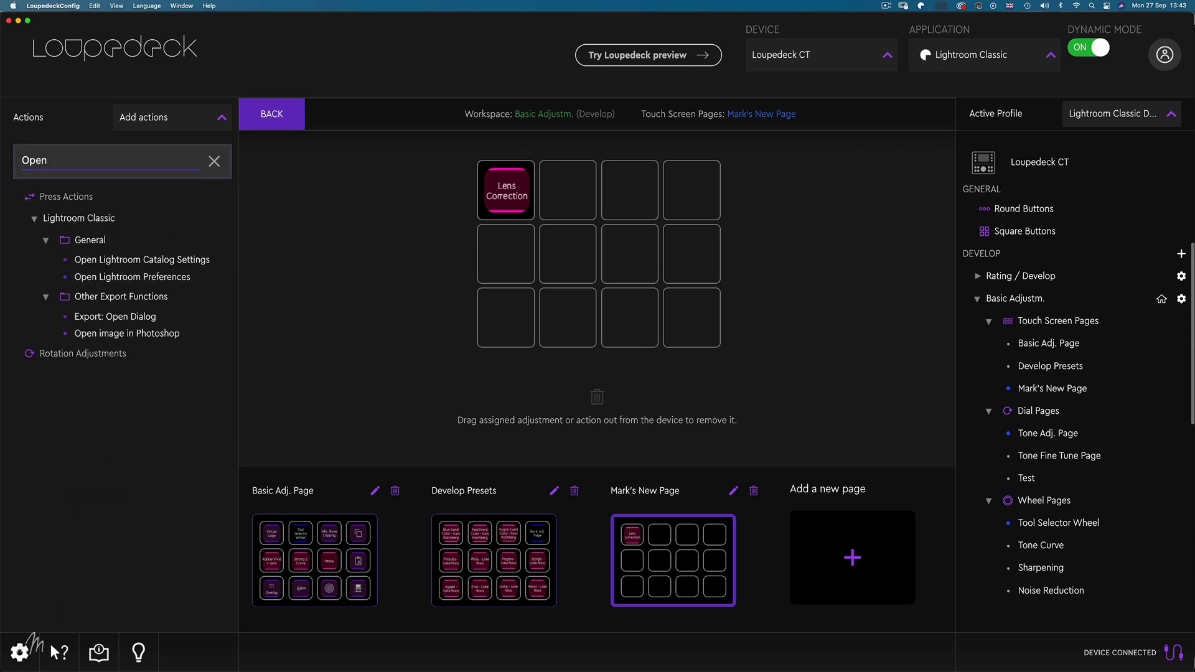
{"action": "left_click_drag", "start_coordinate": [406, 337], "coordinate": [574, 188]}
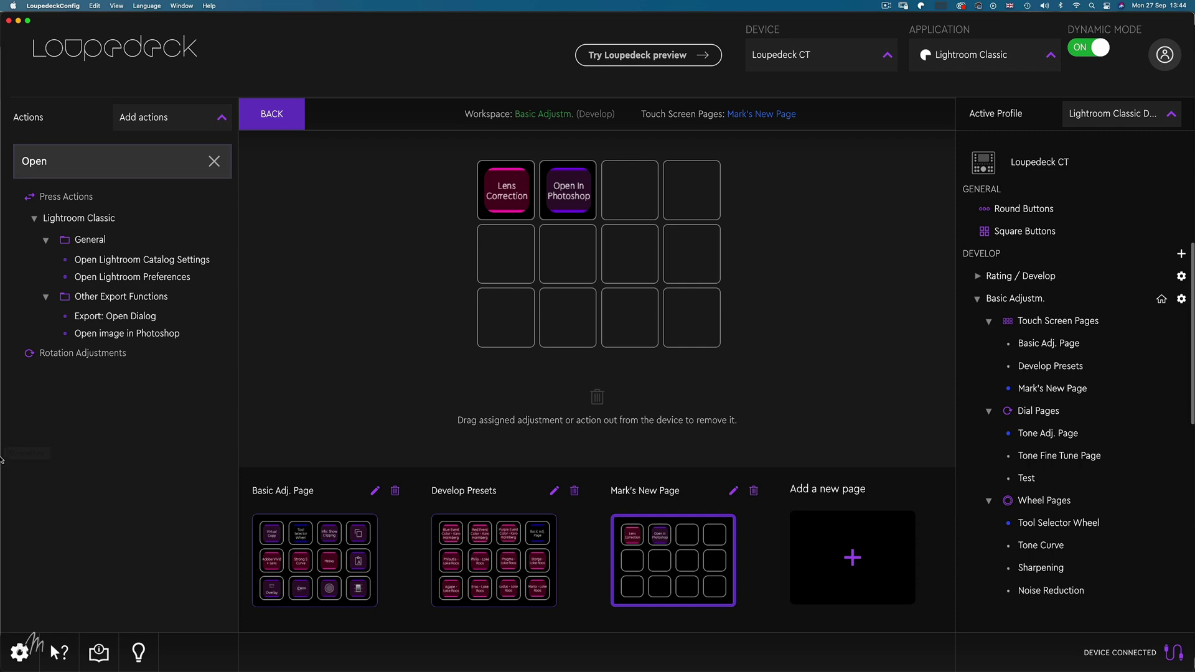
Step: Switch to Lightroom Classic to check the photo's lens profile correction, and continue to Photoshop
{"action": "left_click", "coordinate": [20, 422]}
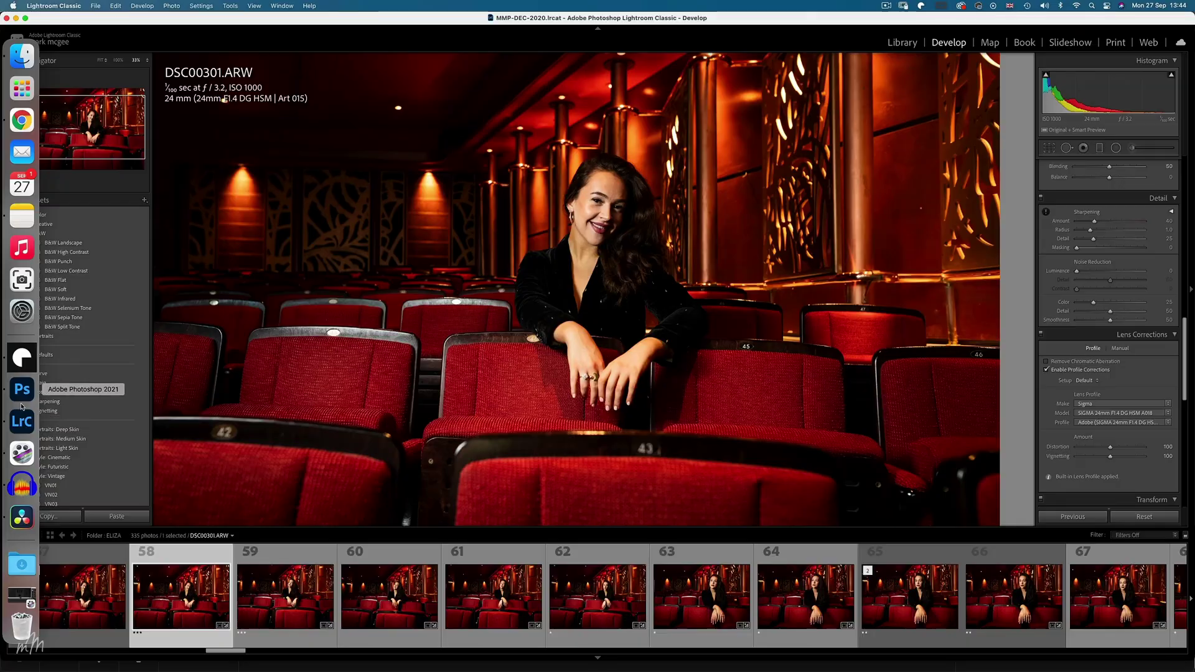
{"action": "left_click", "coordinate": [22, 392]}
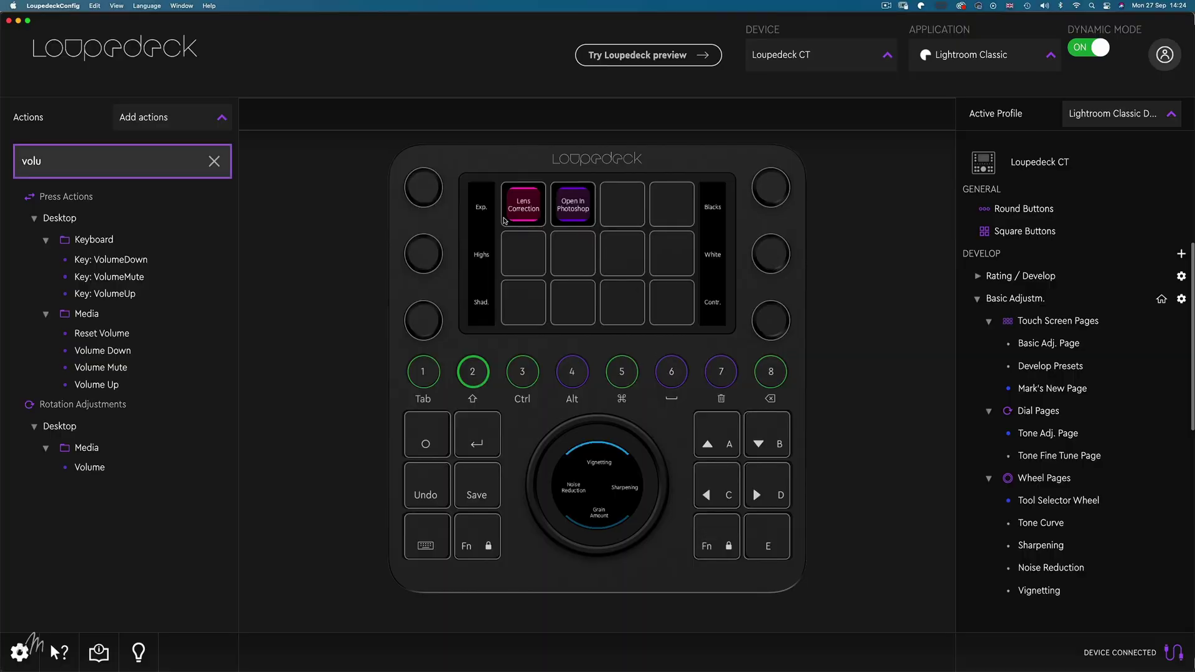
Step: View the dial assignments on the Tone Adj. Page and the Tone Fine Tune Page
{"action": "left_click", "coordinate": [424, 188]}
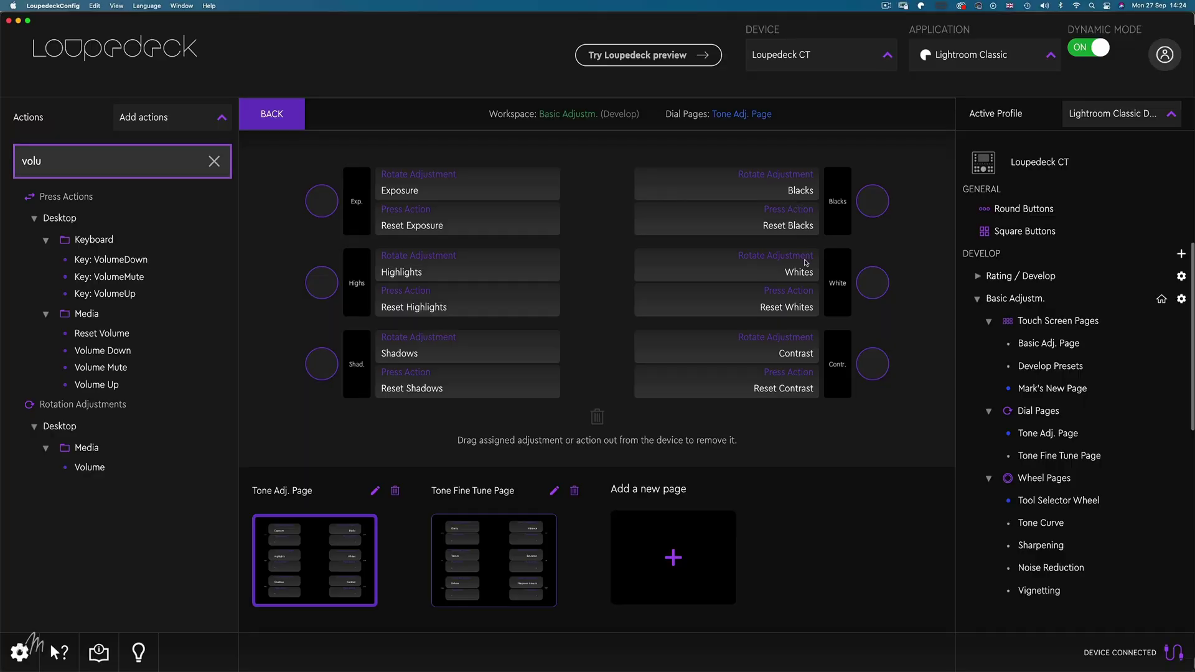
{"action": "left_click", "coordinate": [488, 552]}
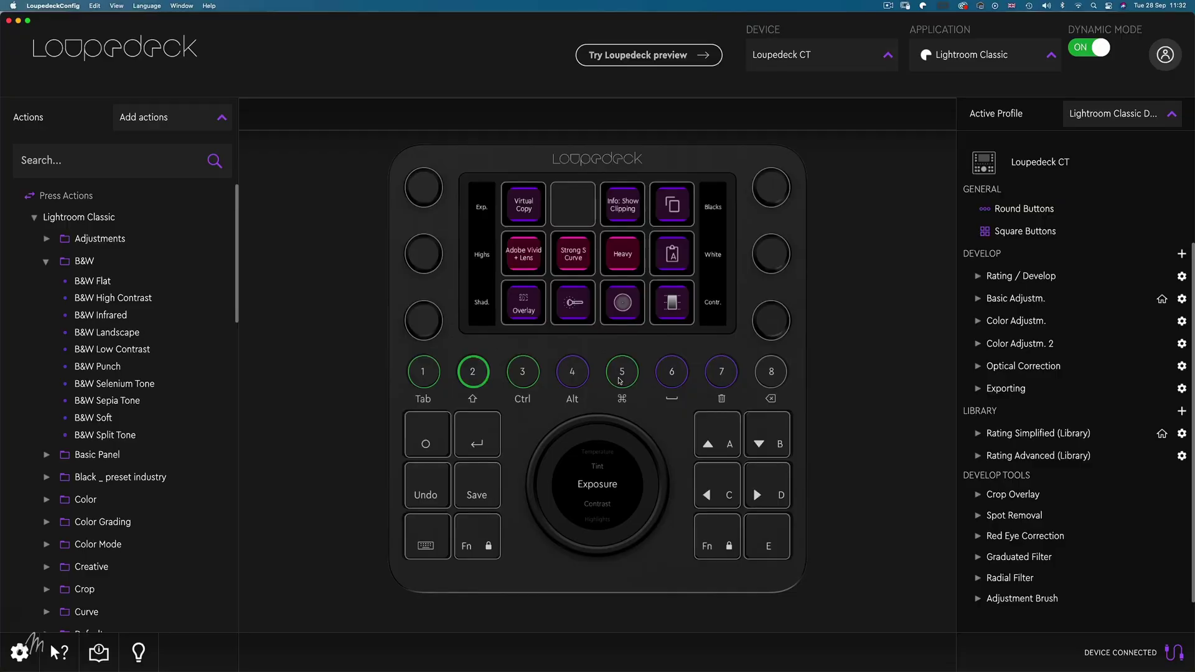
Step: Assign the Exporting workspace to round button 8, with B&W High Contrast as its secondary action
{"action": "left_click", "coordinate": [676, 384]}
{"action": "left_click", "coordinate": [999, 389]}
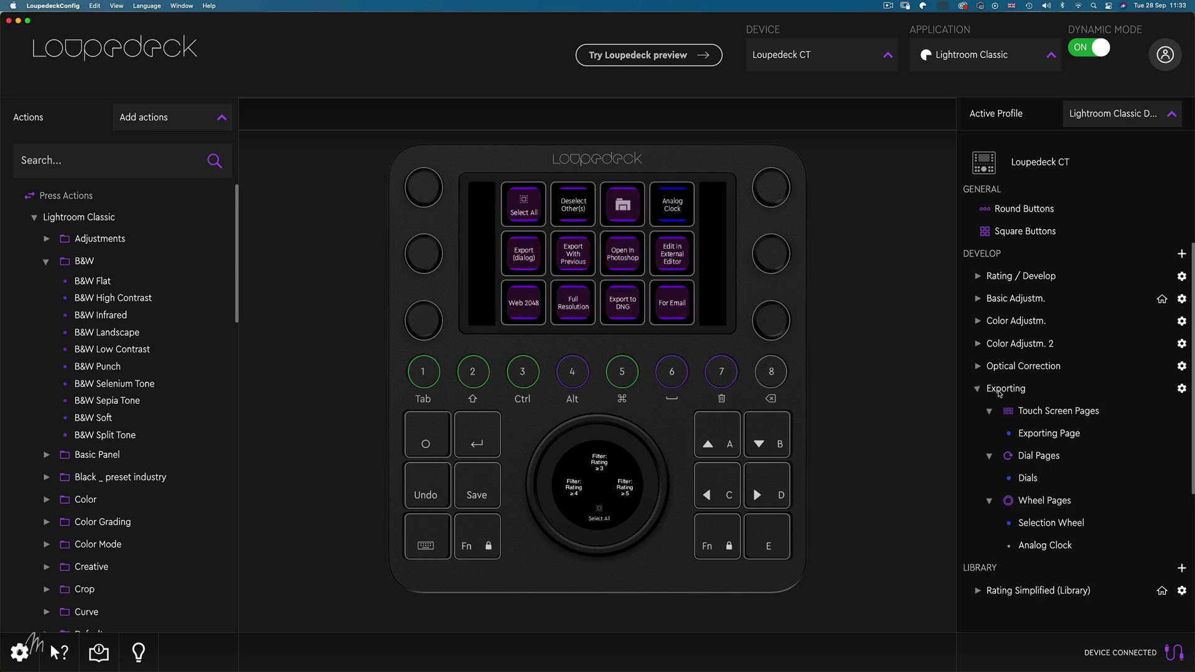
{"action": "left_click", "coordinate": [1037, 414]}
{"action": "left_click", "coordinate": [771, 375]}
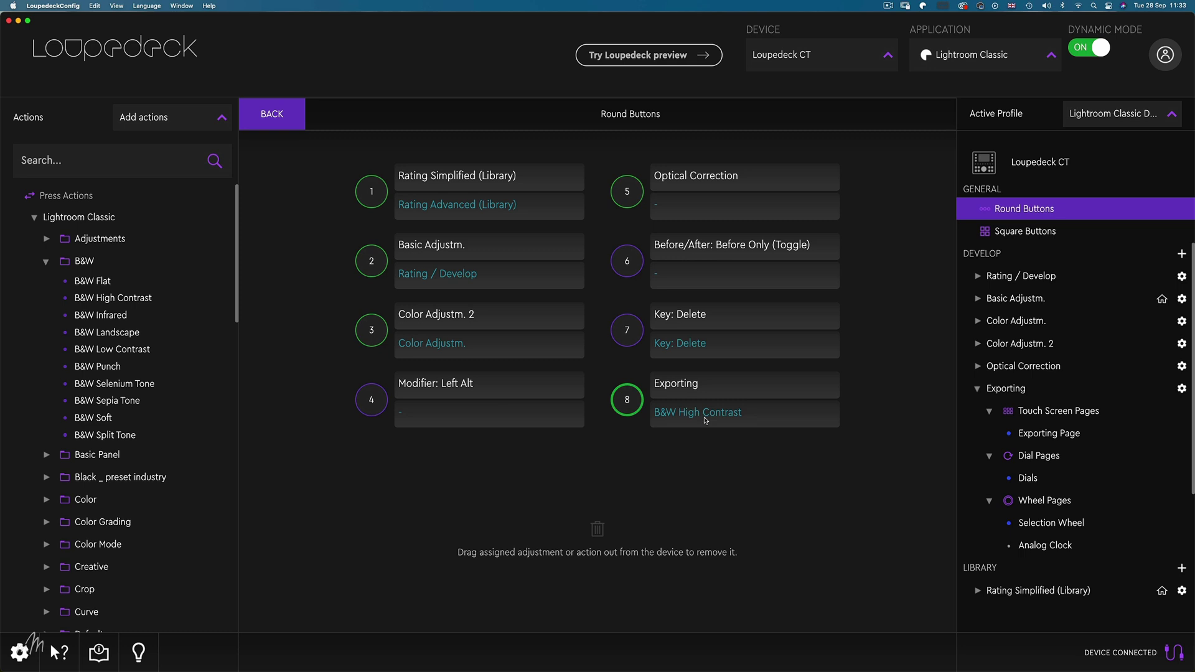
Step: Switch to Lightroom Classic to try out the reassigned round button 8
{"action": "mouse_move", "coordinate": [19, 378]}
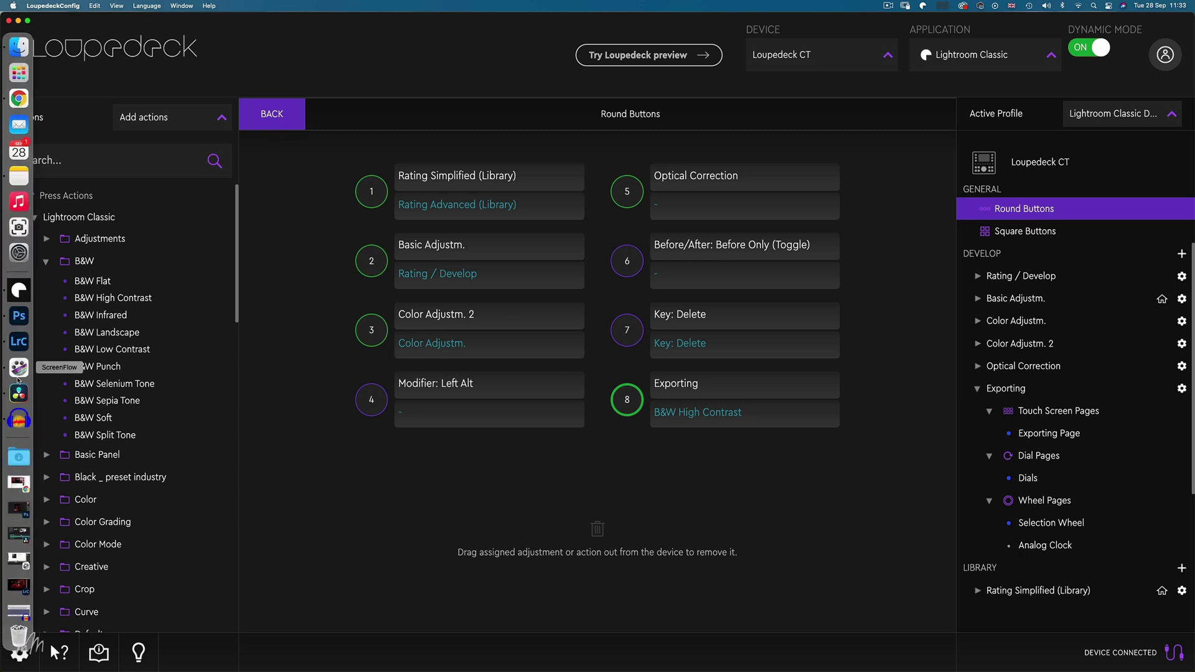
{"action": "left_click", "coordinate": [13, 333]}
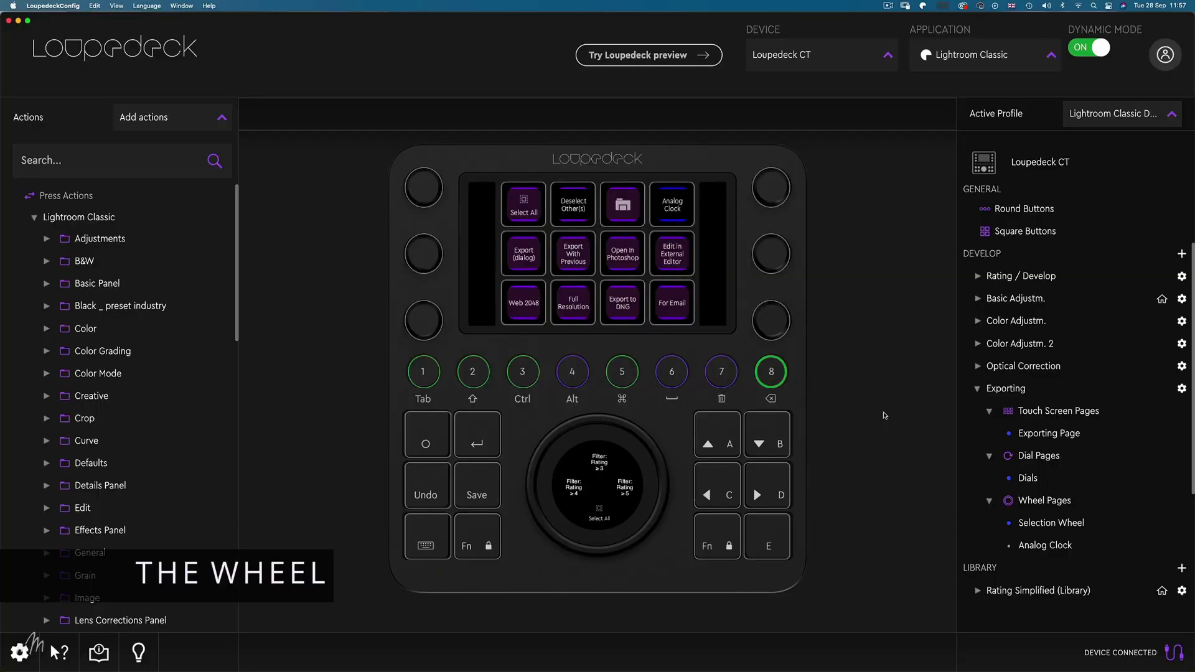
Step: Open the Basic Adjustm. workspace's wheel pages, returning to LoupedeckConfig after viewing the photo in Lightroom Classic
{"action": "left_click", "coordinate": [1001, 302]}
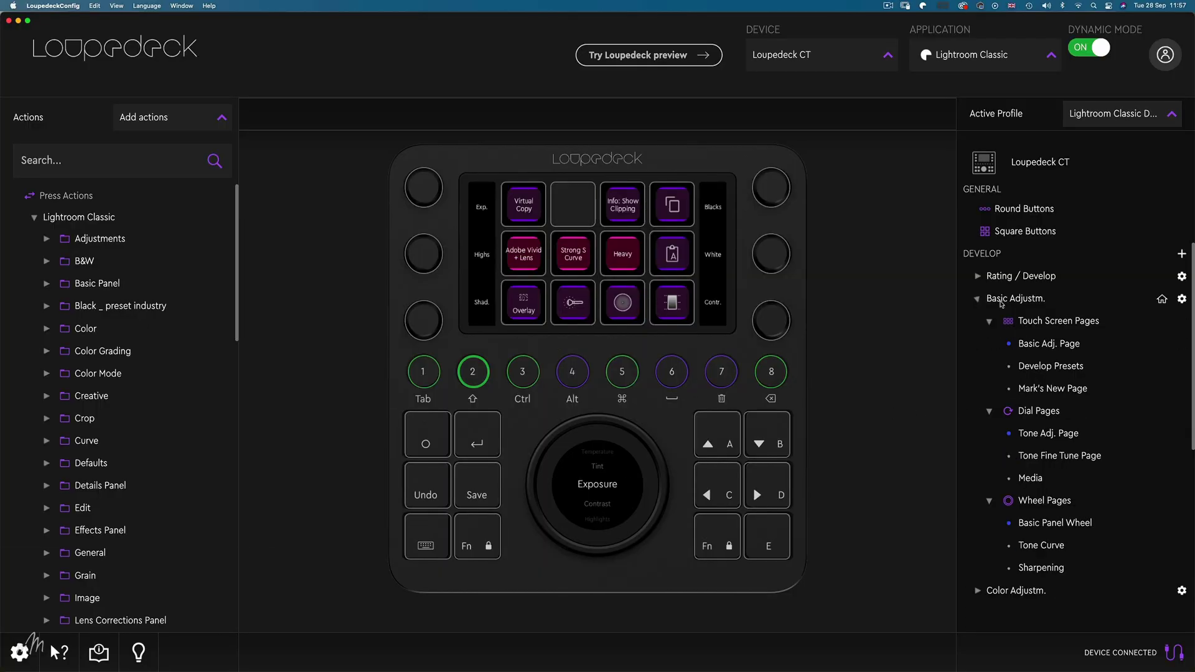
{"action": "left_click", "coordinate": [1035, 503]}
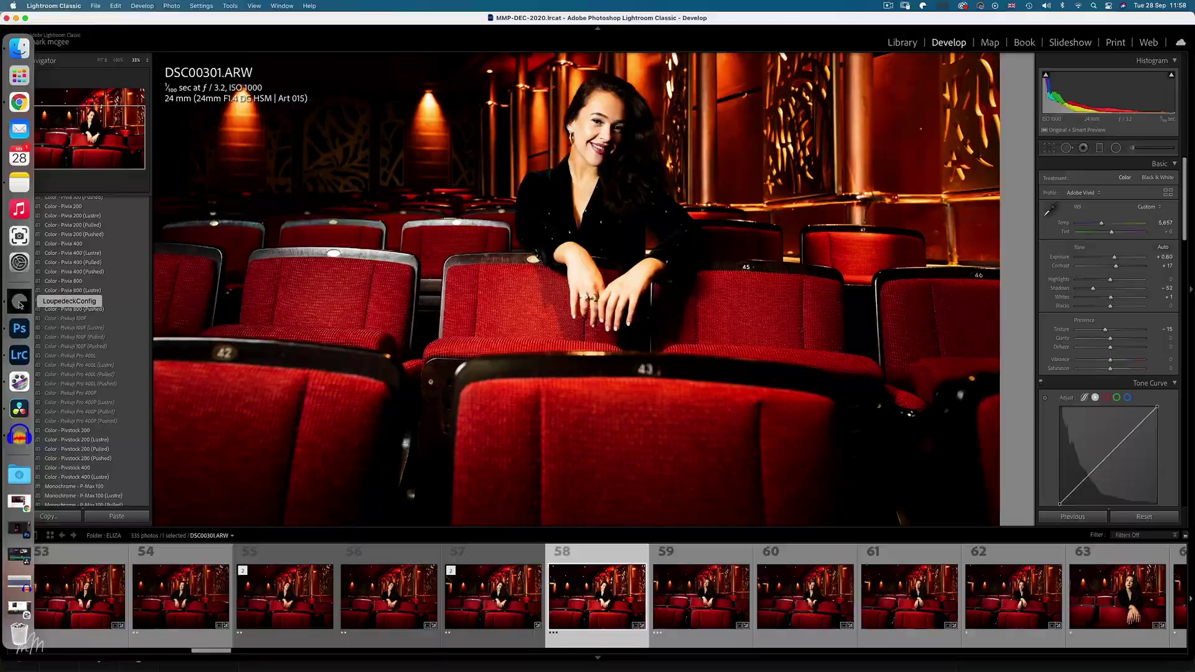
{"action": "left_click", "coordinate": [19, 302]}
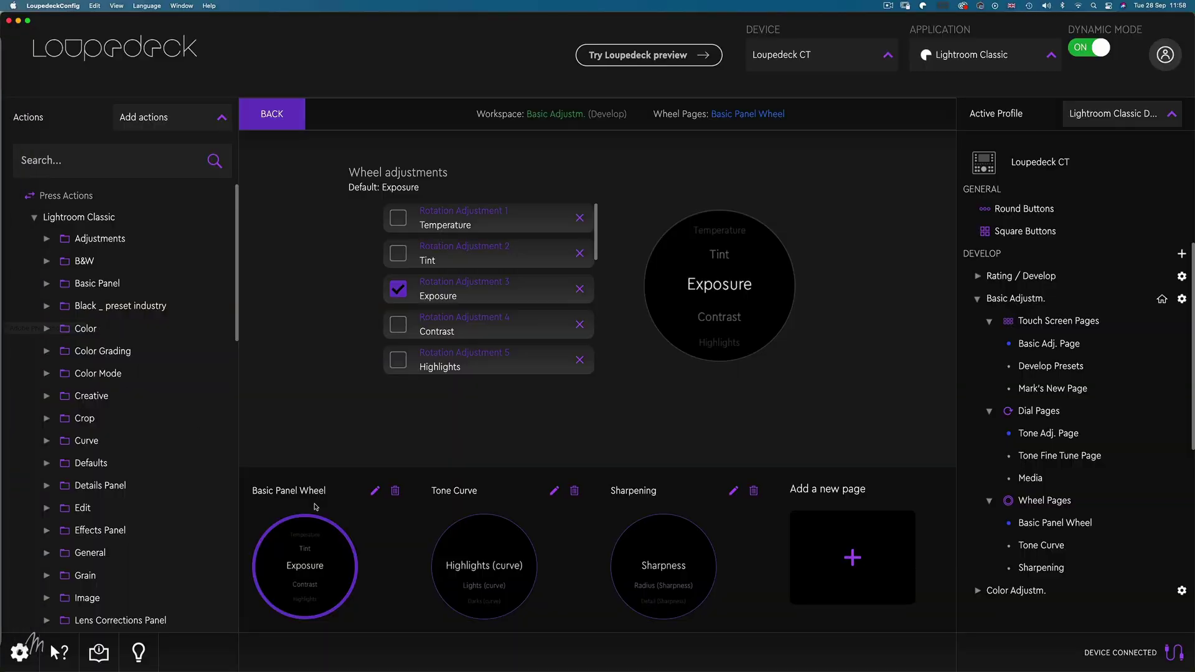
Step: Add a new wheel page with the four-quadrant layout, titled New Wheel with the owner's first name
{"action": "left_click", "coordinate": [843, 546]}
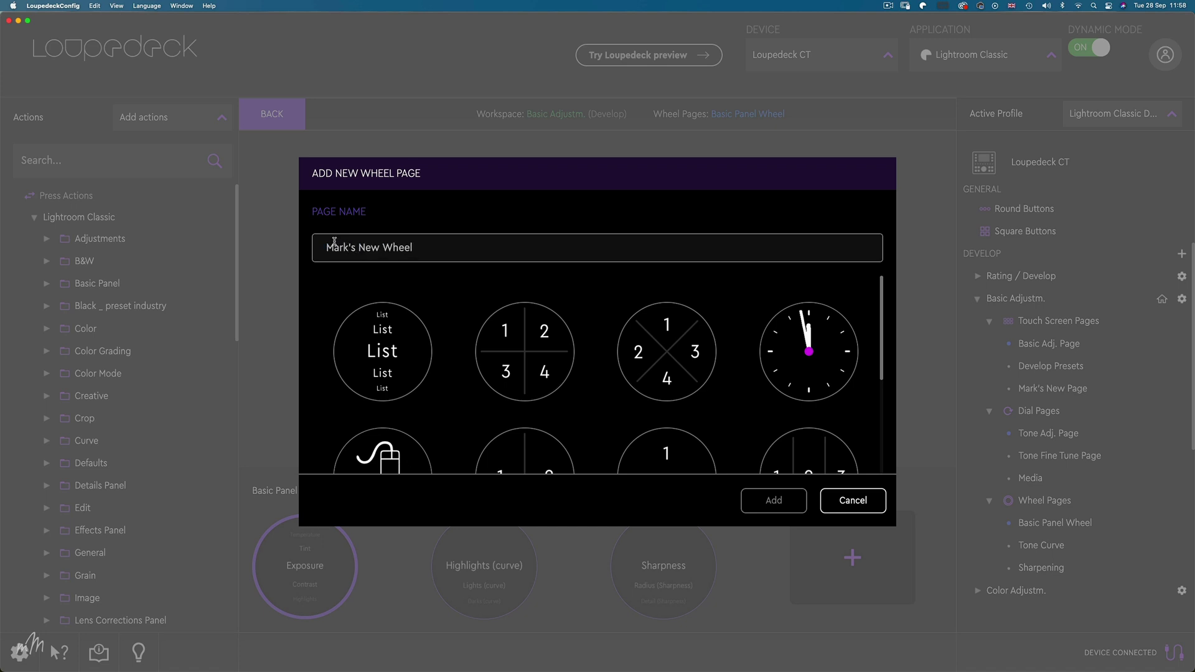
{"action": "scroll", "coordinate": [575, 369], "scroll_direction": "down", "scroll_amount": 3}
{"action": "scroll", "coordinate": [575, 369], "scroll_direction": "up", "scroll_amount": 2}
{"action": "scroll", "coordinate": [576, 369], "scroll_direction": "down", "scroll_amount": 2}
{"action": "scroll", "coordinate": [576, 369], "scroll_direction": "up", "scroll_amount": 2}
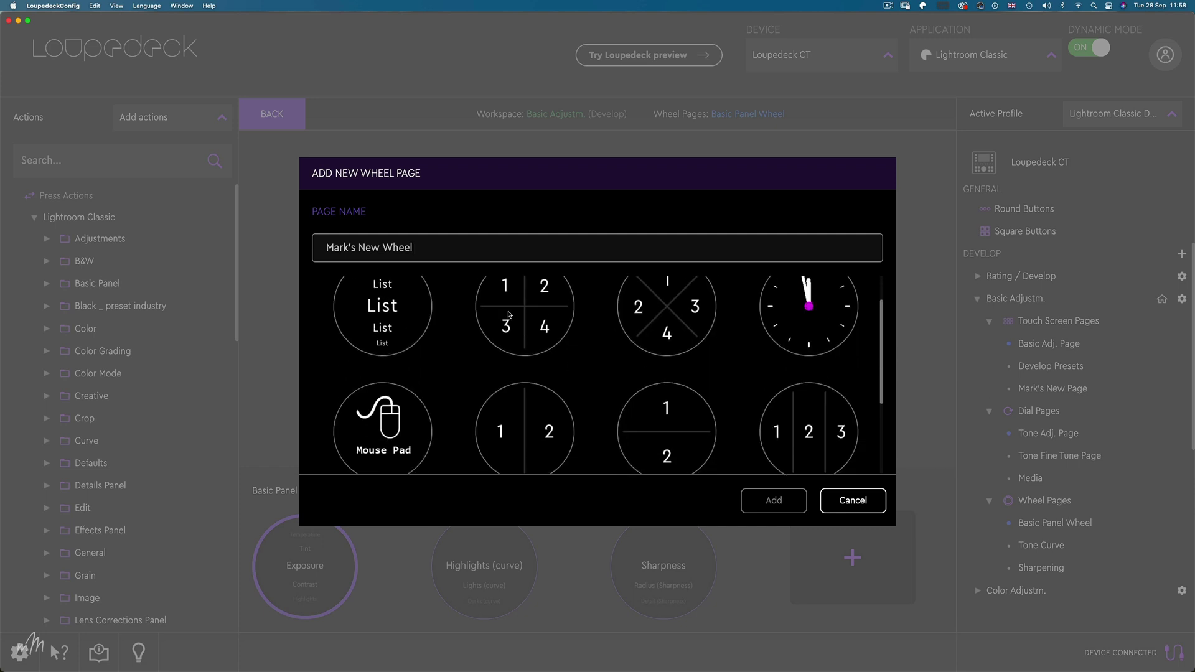
{"action": "left_click", "coordinate": [752, 502]}
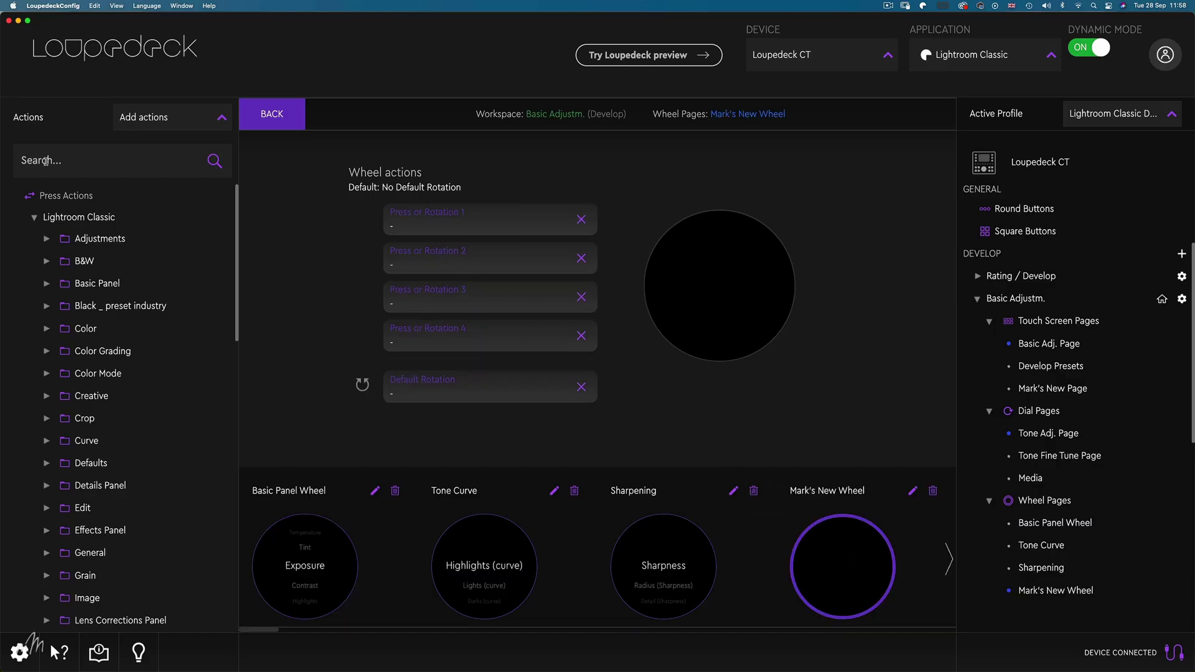
Step: Assign Sharpness: Amount and Noise Reduction: Amount to the new wheel's Press or Rotation 1 and 2 slots
{"action": "type", "text": "sharp"}
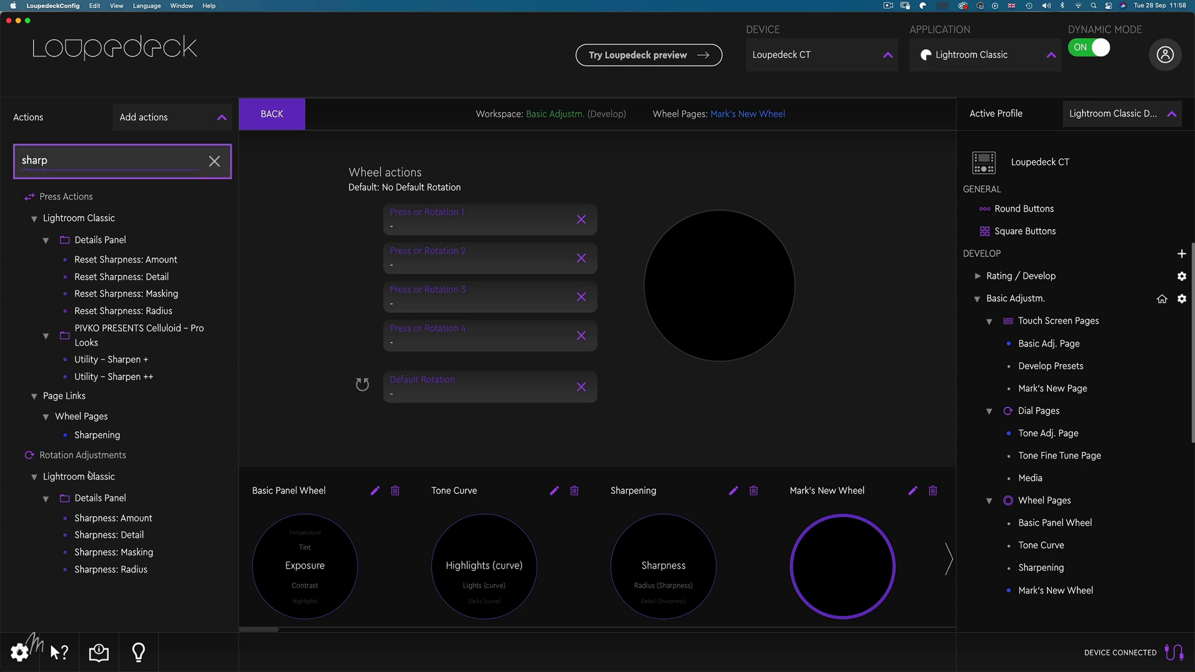
{"action": "left_click_drag", "start_coordinate": [473, 237], "coordinate": [473, 221]}
{"action": "double_click", "coordinate": [26, 158]}
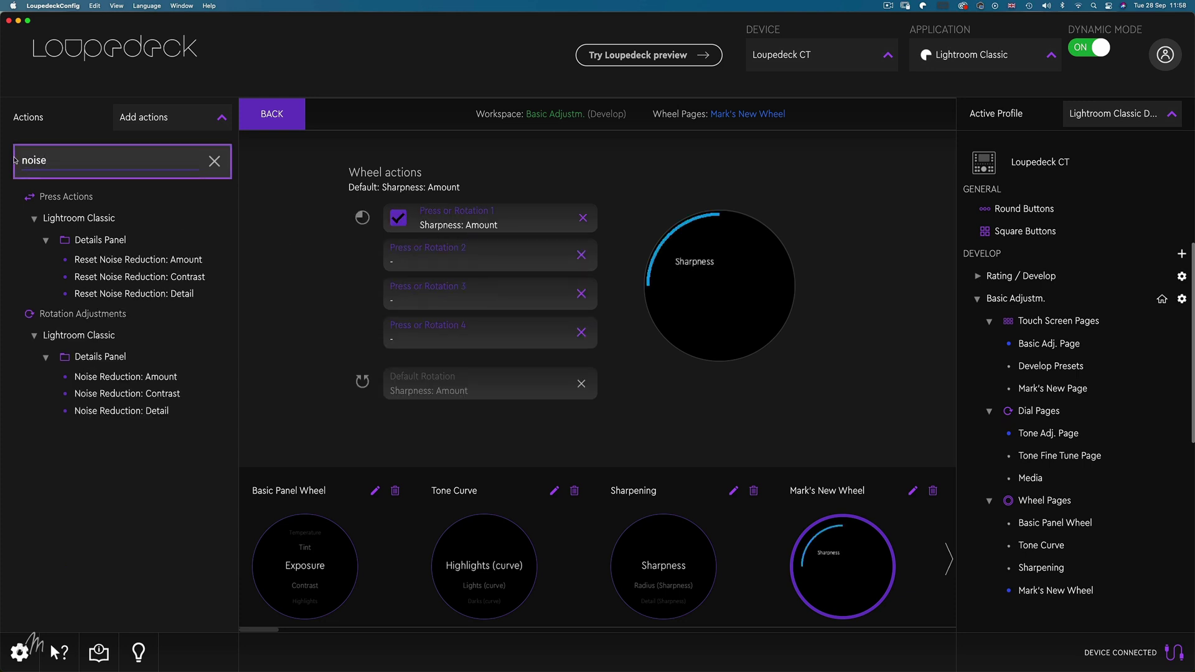
{"action": "left_click_drag", "start_coordinate": [111, 377], "coordinate": [473, 255]}
Step: Assign Vignetting: Amount and Grain: Amount to the new wheel's Press or Rotation 3 and 4 slots
{"action": "left_click_drag", "start_coordinate": [60, 165], "coordinate": [2, 169]}
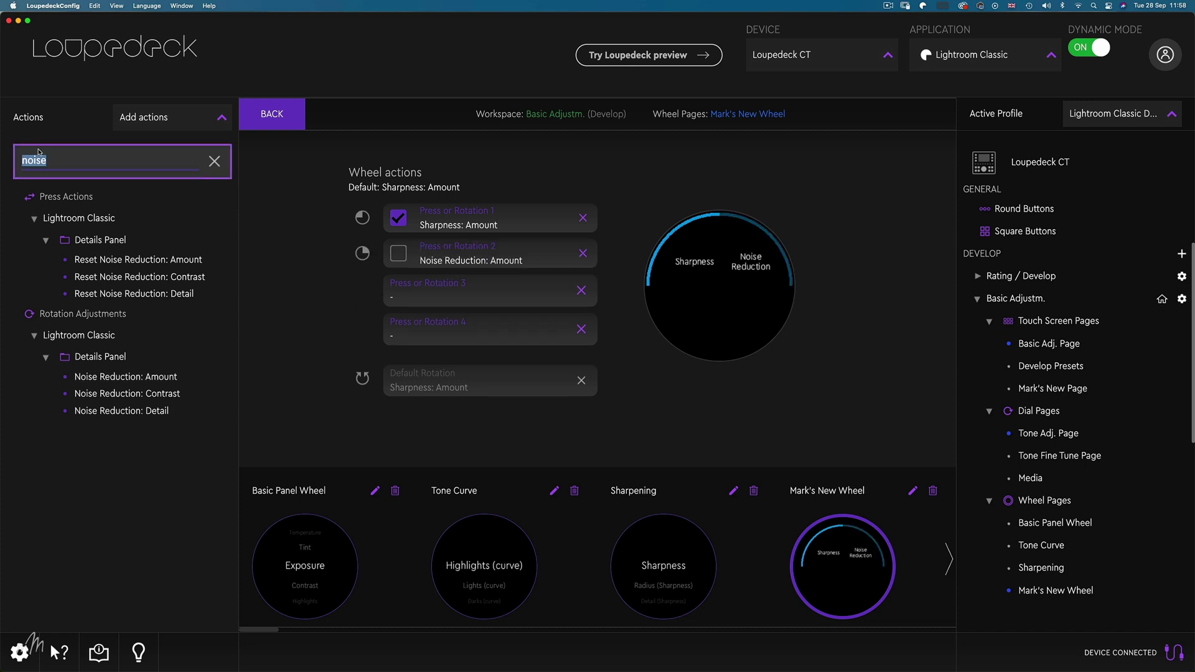
{"action": "type", "text": "vig"}
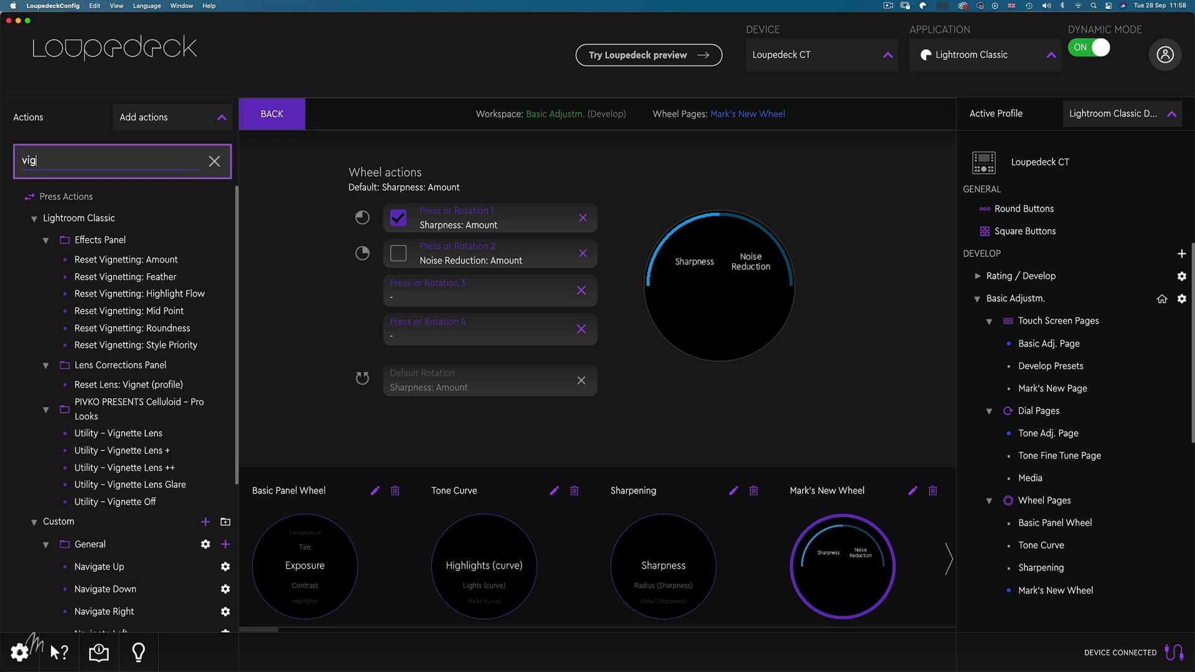
{"action": "type", "text": "n"}
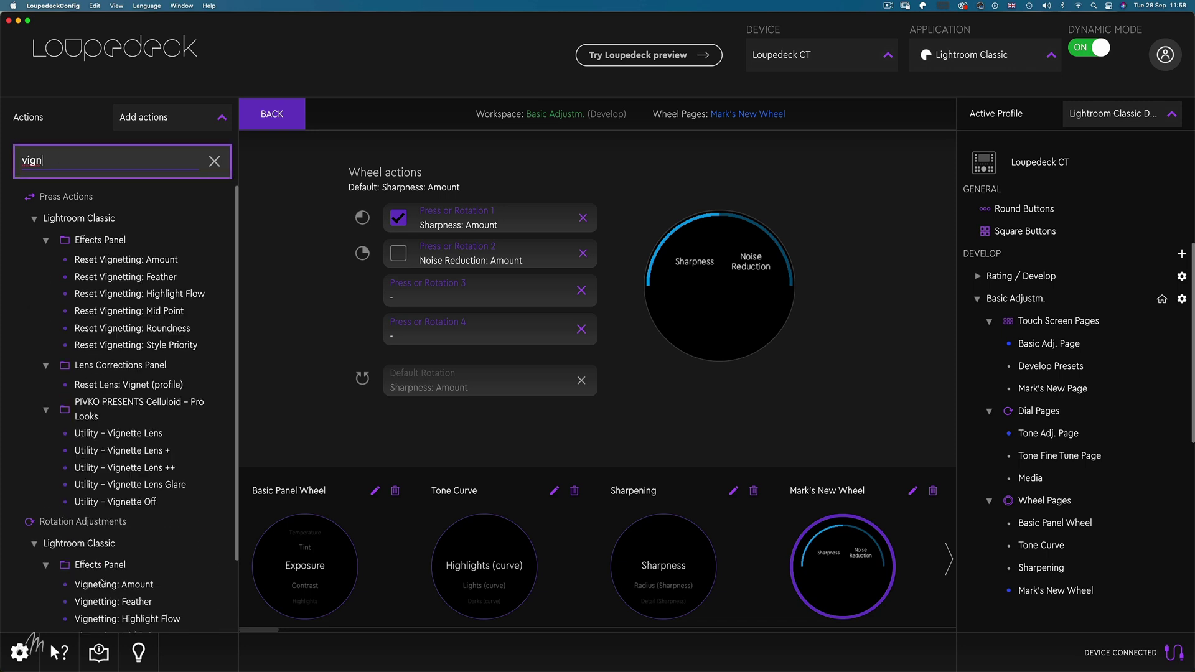
{"action": "left_click_drag", "start_coordinate": [102, 582], "coordinate": [448, 291]}
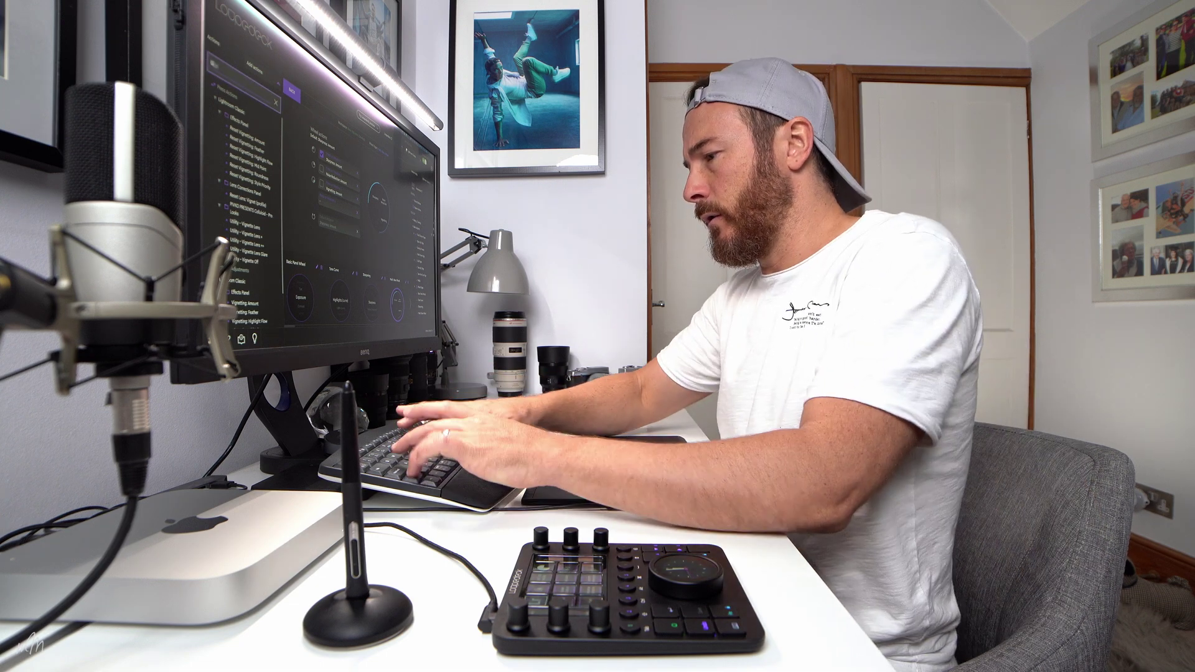
{"action": "type", "text": "Grain"}
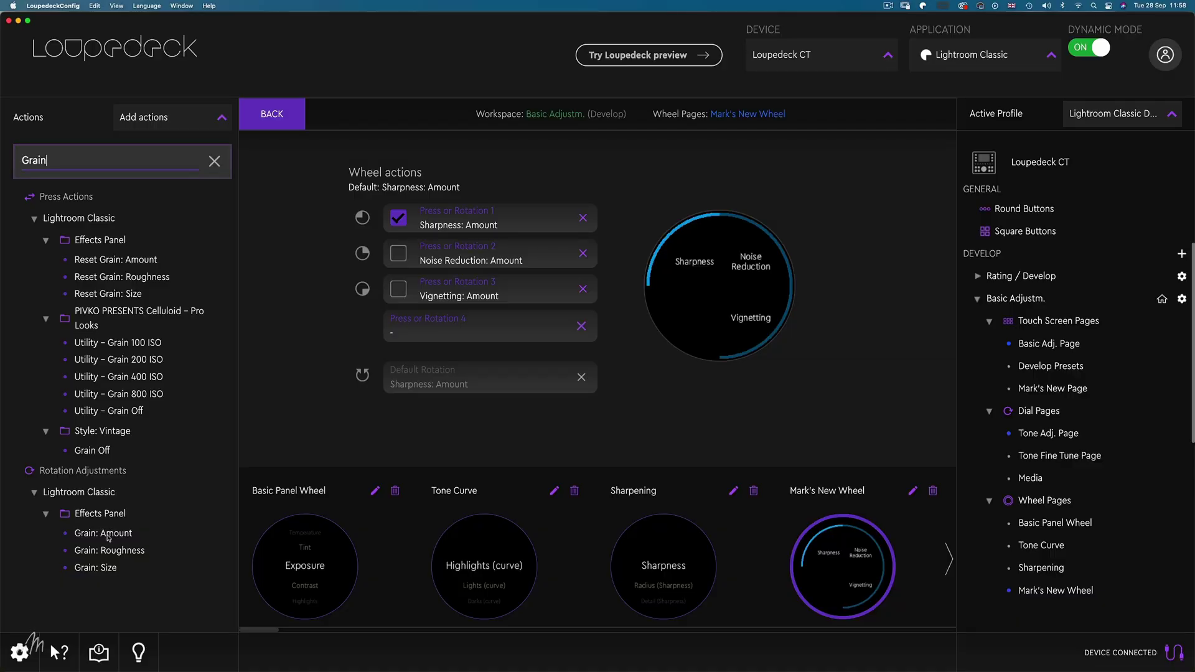
{"action": "left_click_drag", "start_coordinate": [108, 538], "coordinate": [444, 335]}
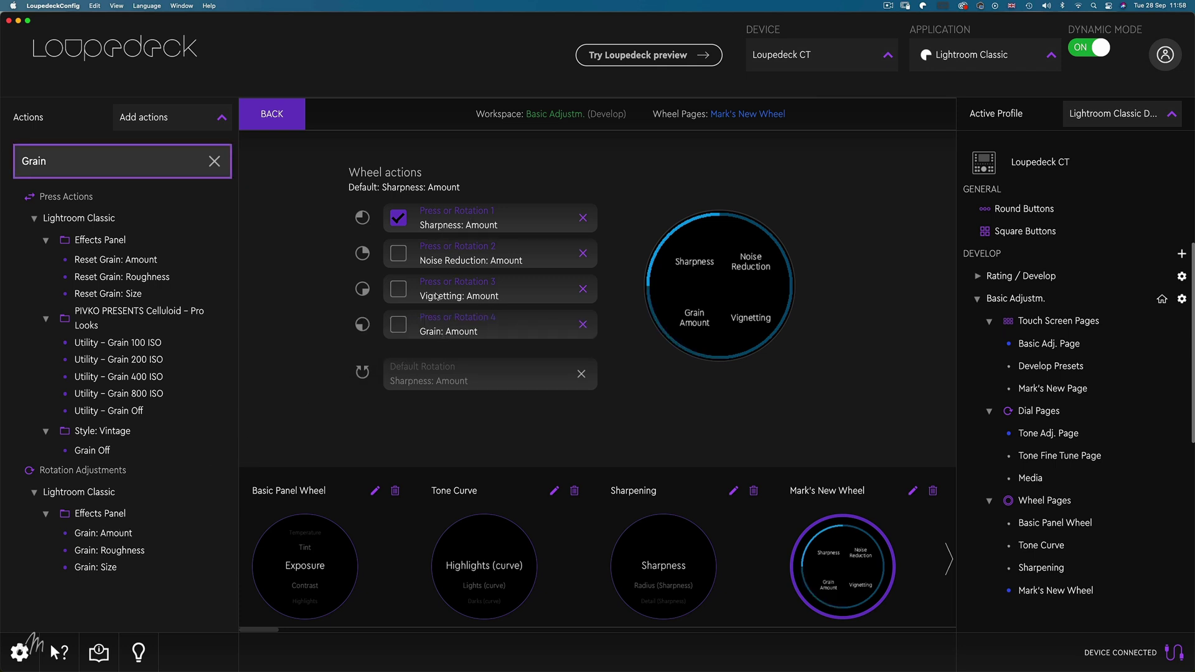
Step: Make Vignetting: Amount the new wheel's default rotation and move its page ahead of Basic Panel Wheel
{"action": "left_click", "coordinate": [399, 289]}
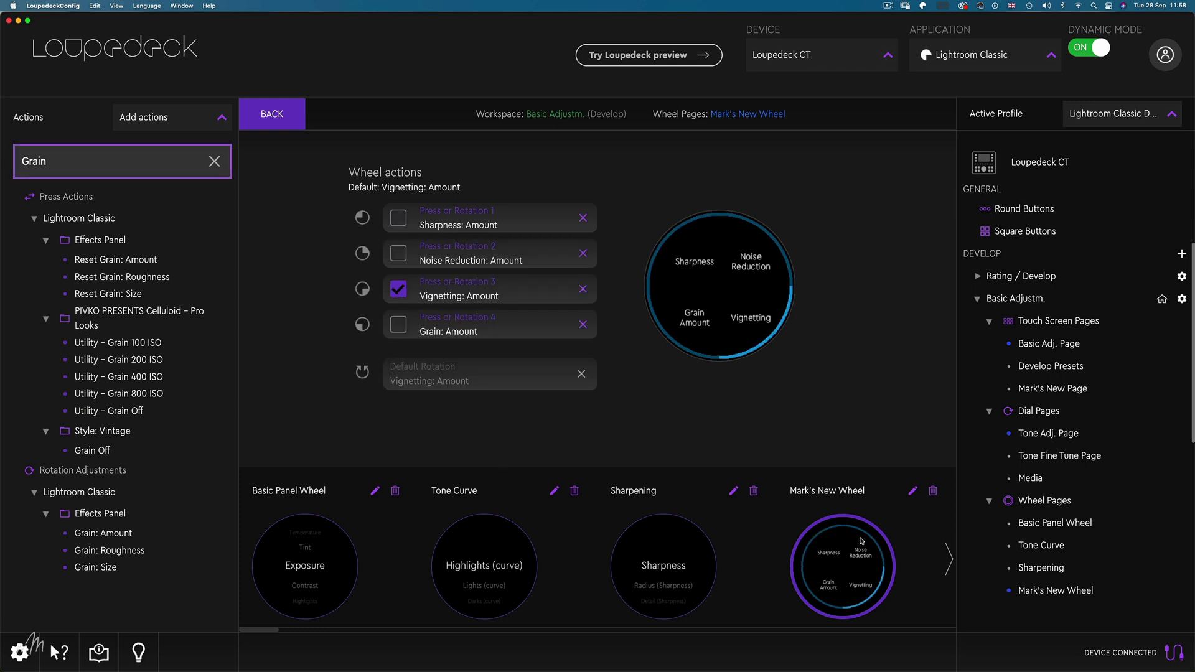
{"action": "left_click_drag", "start_coordinate": [856, 549], "coordinate": [321, 532]}
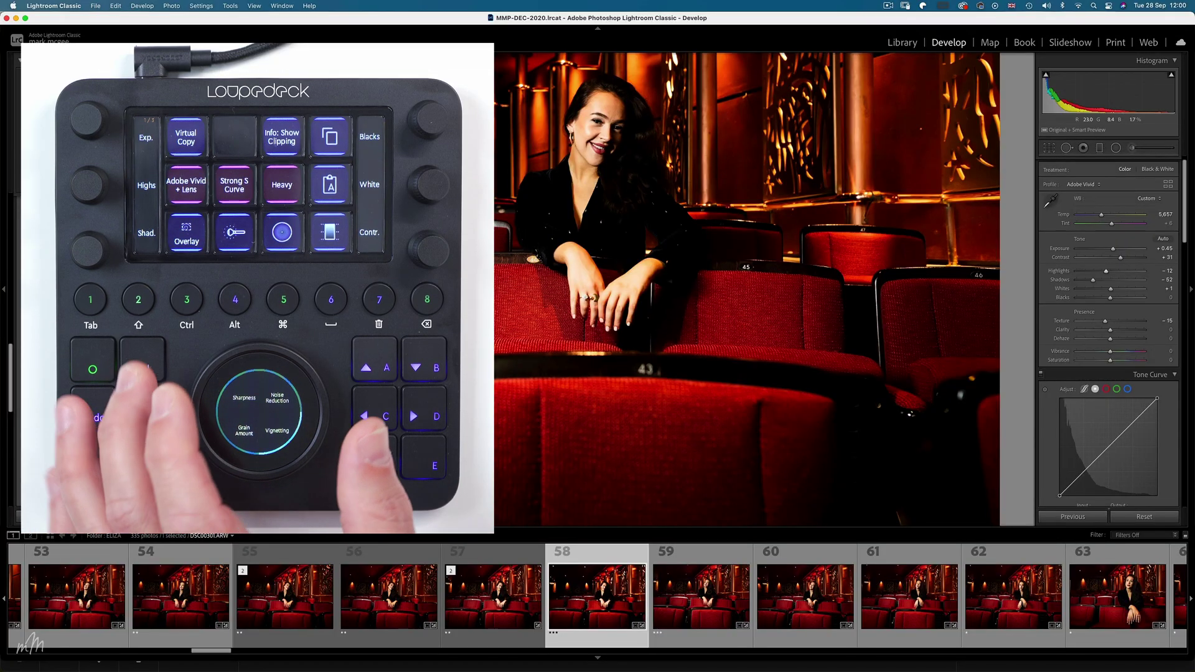
Step: In Lightroom Classic, set the photo's post-crop vignetting amount to -27 and its luminance noise reduction to 14
{"action": "key", "text": "super+8"}
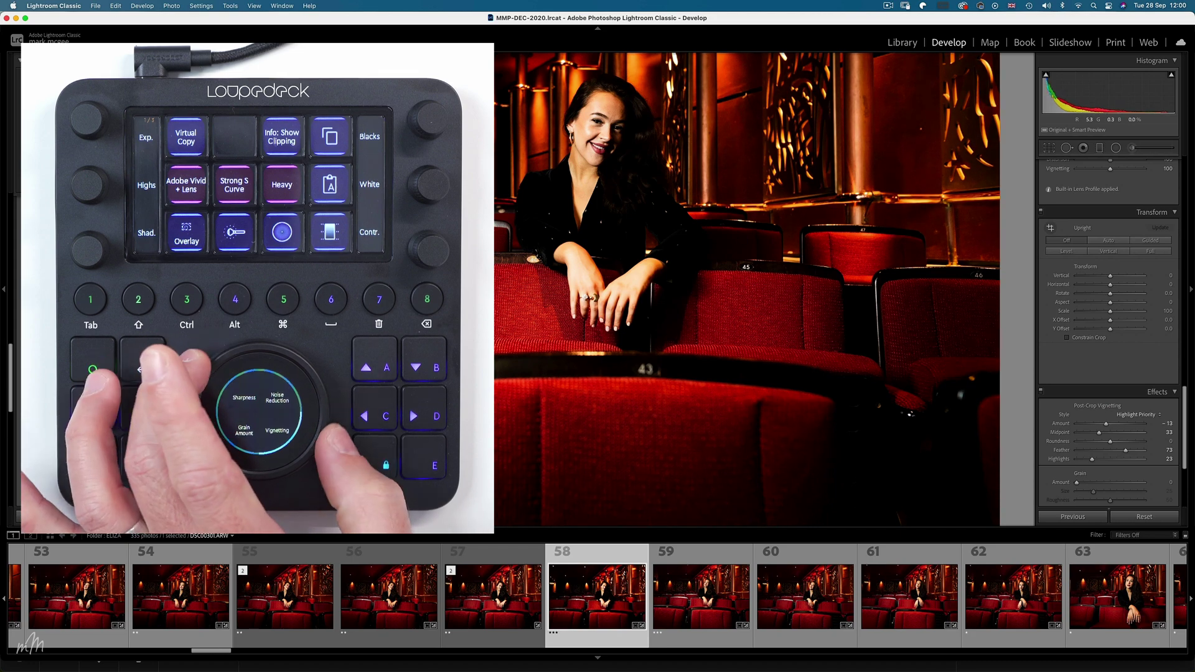
{"action": "key", "text": "minus"}
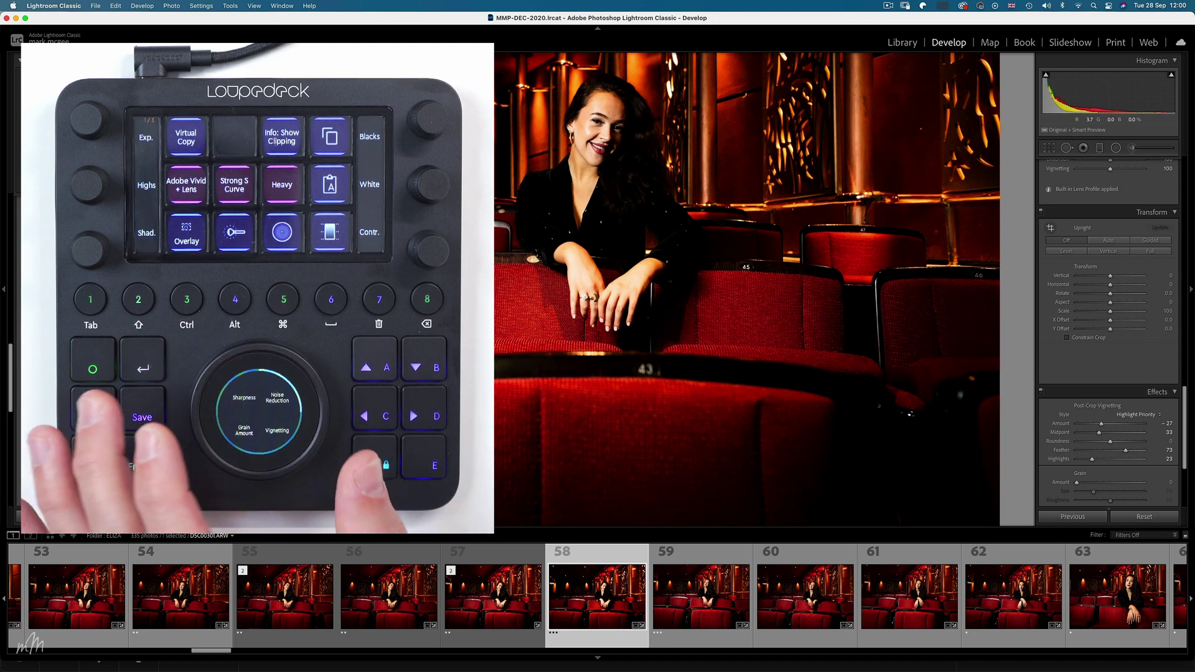
{"action": "key", "text": "super+5"}
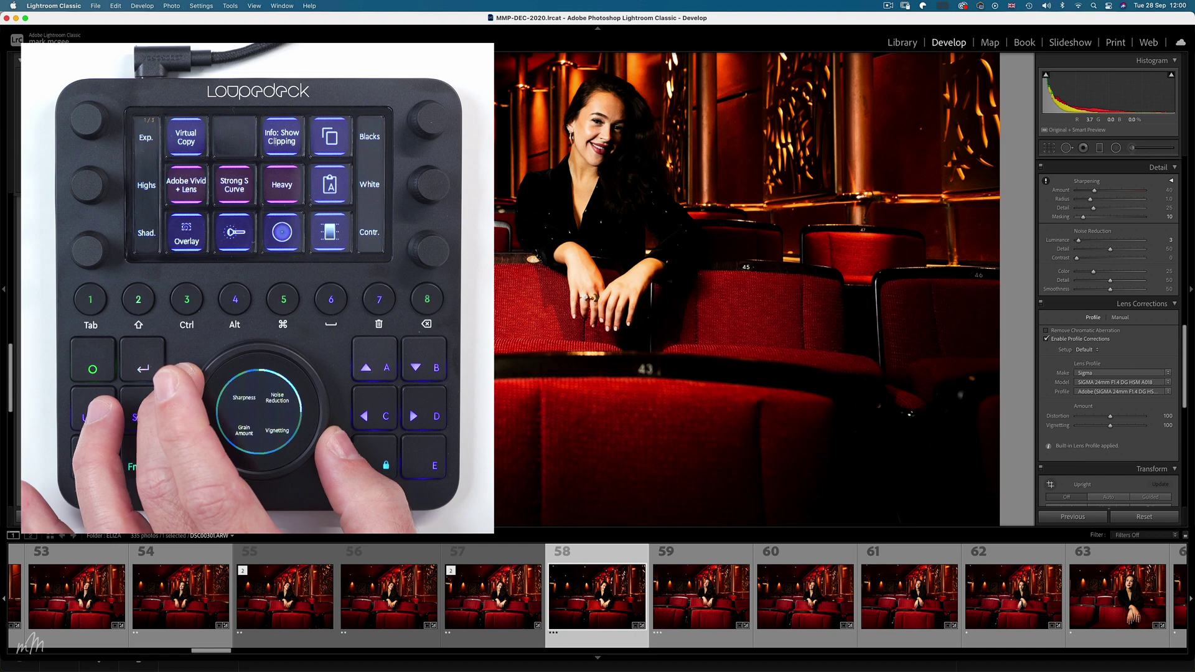
{"action": "key", "text": "equal"}
{"action": "key", "text": "equal"}
{"action": "key", "text": "equal"}
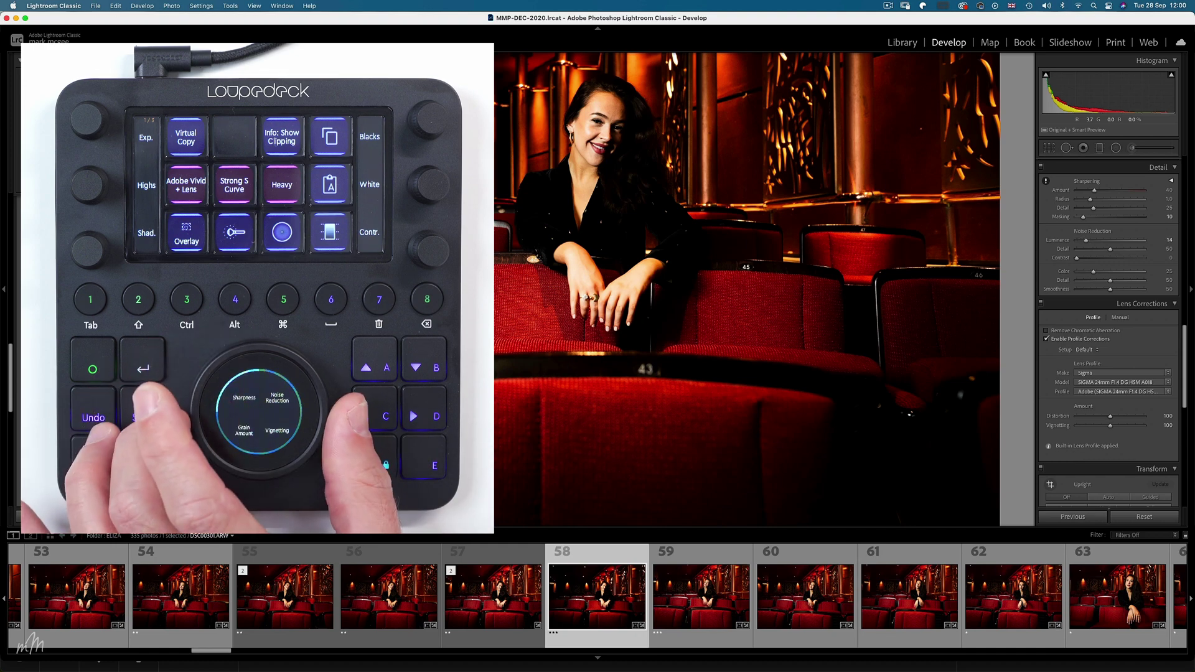
Step: Raise the photo's sharpening amount to 58 in the Detail settings
{"action": "key", "text": "equal"}
{"action": "key", "text": "equal"}
{"action": "key", "text": "equal"}
{"action": "key", "text": "equal"}
{"action": "key", "text": "equal"}
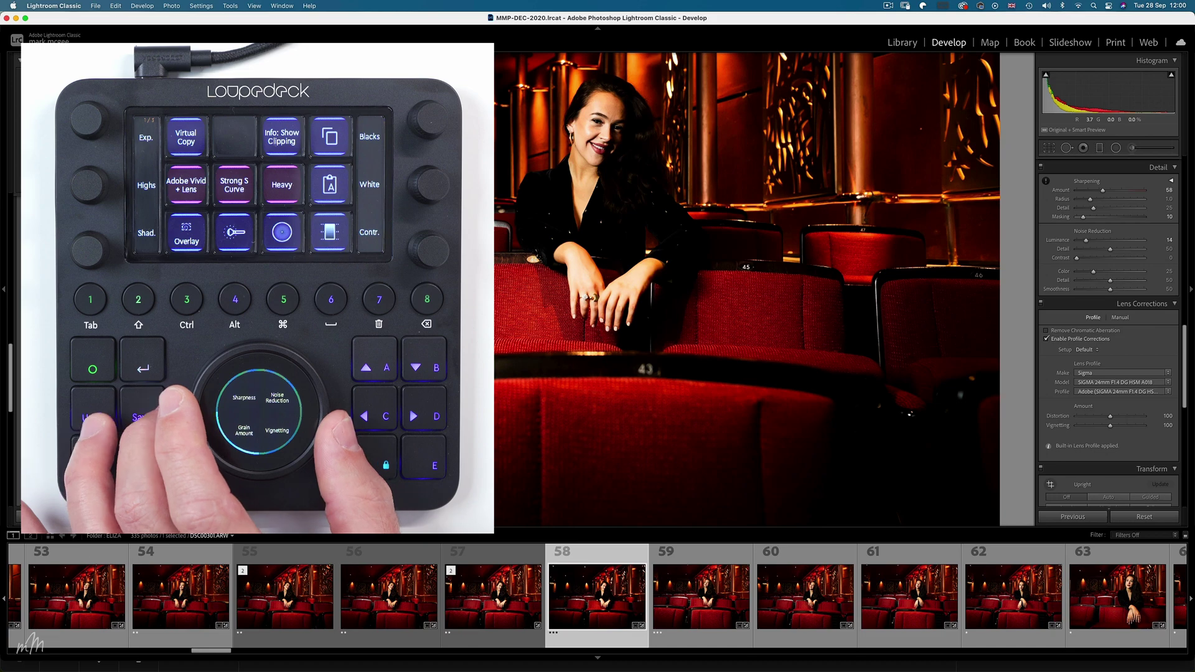
{"action": "scroll", "coordinate": [1108, 311], "scroll_direction": "down", "scroll_amount": 5}
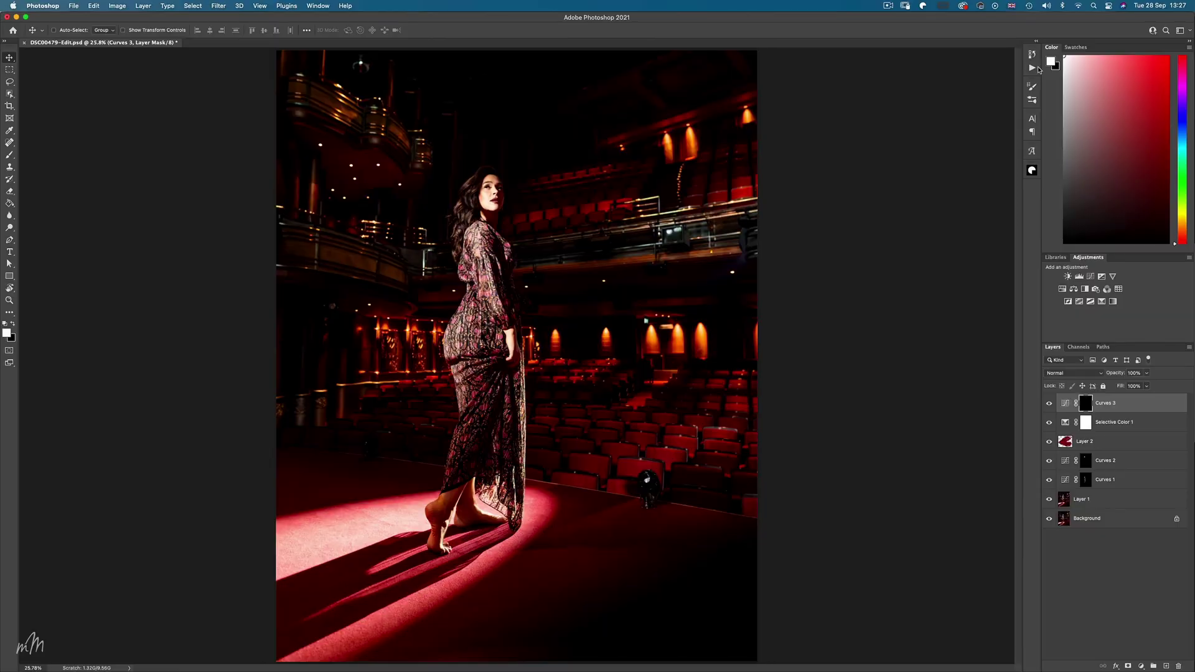
Step: In Photoshop, display the recorded actions and run My High Pass on Layer 3
{"action": "left_click", "coordinate": [1033, 69]}
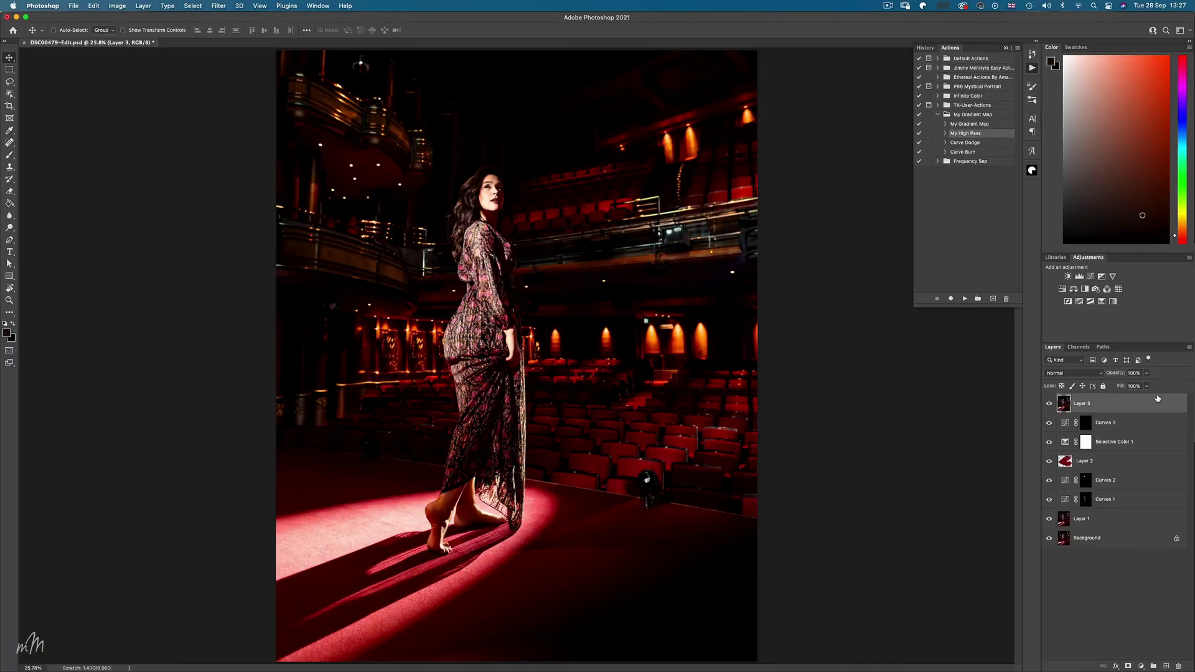
{"action": "right_click", "coordinate": [1155, 400]}
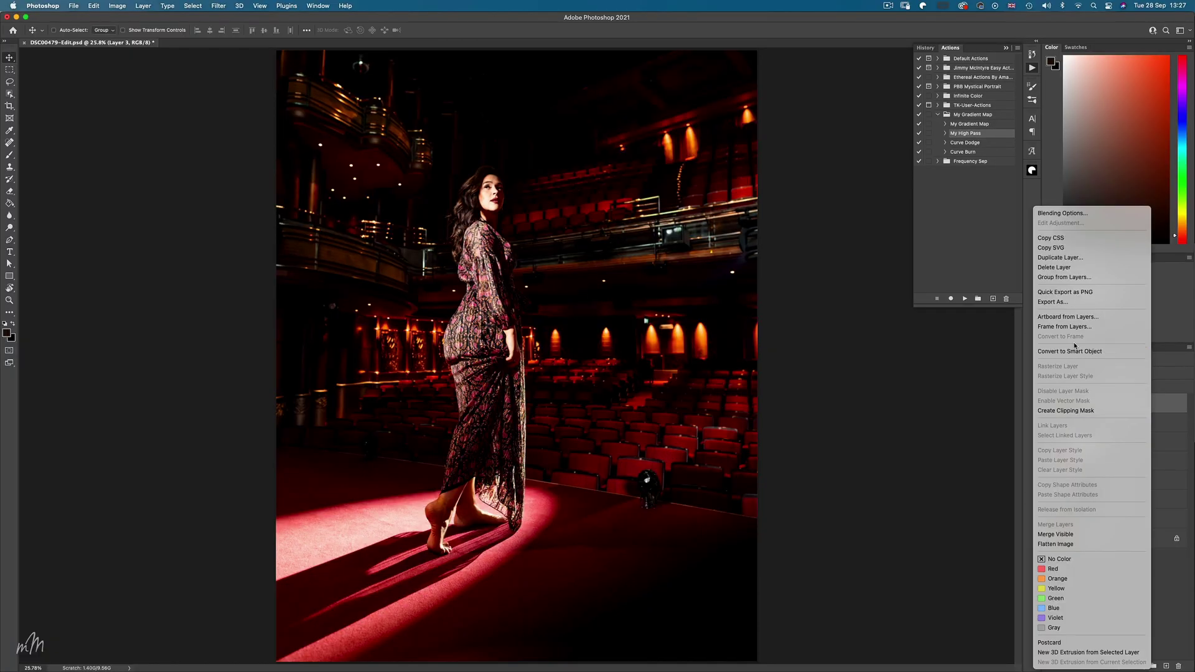
{"action": "left_click", "coordinate": [1050, 198]}
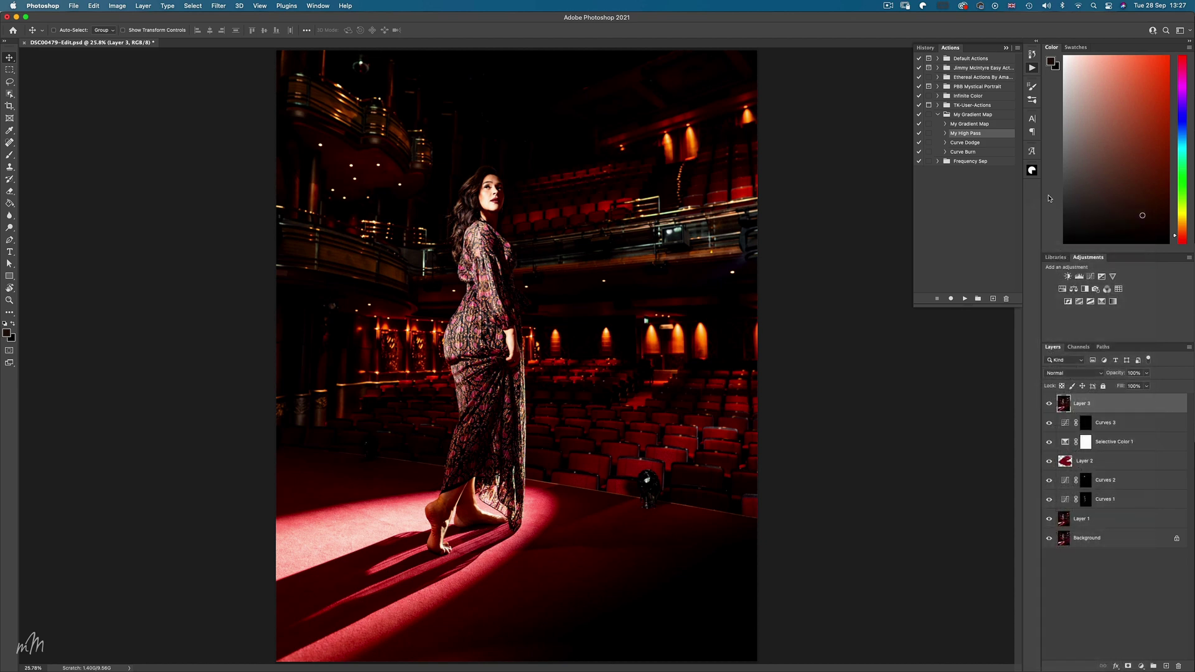
{"action": "left_click", "coordinate": [966, 299]}
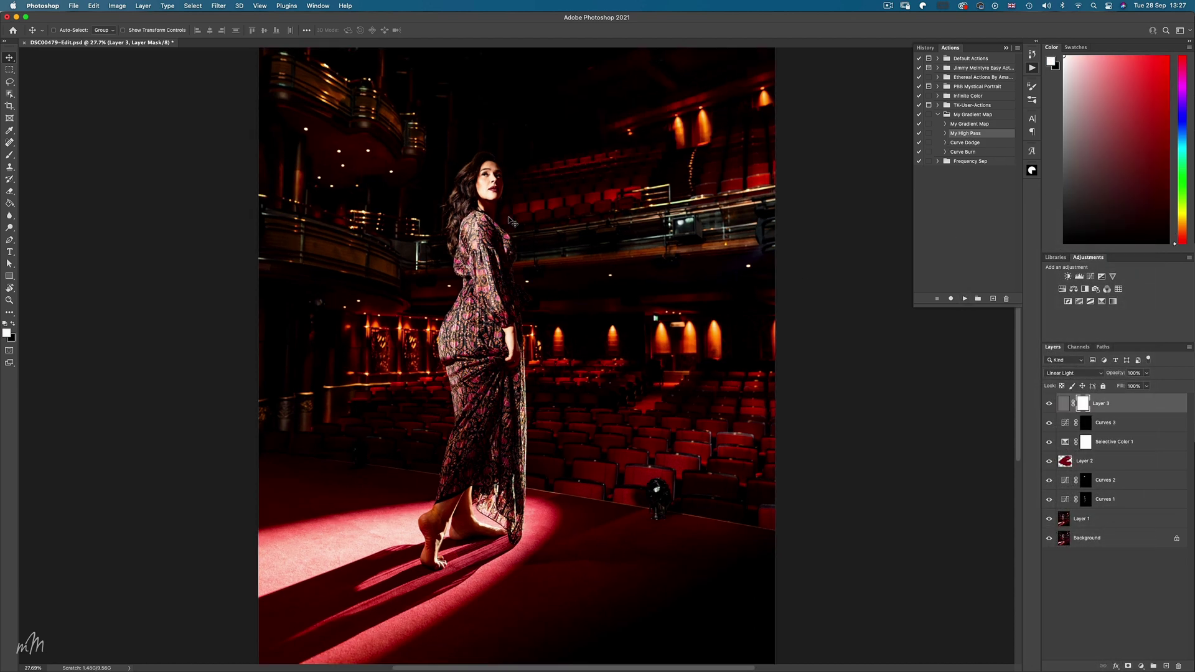
Step: Compare the woman's face with Layer 3 hidden and shown, and delete that layer together with its mask
{"action": "scroll", "coordinate": [523, 221], "scroll_direction": "up", "scroll_amount": 10}
{"action": "scroll", "coordinate": [495, 209], "scroll_direction": "down", "scroll_amount": 6}
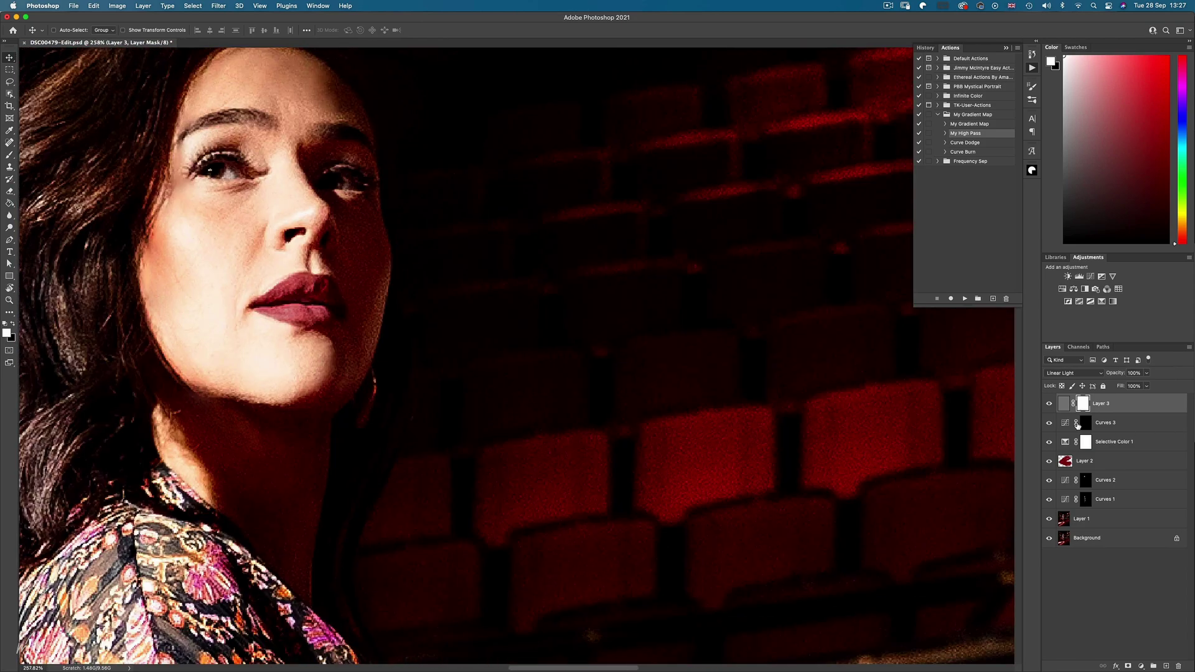
{"action": "left_click", "coordinate": [1050, 404]}
{"action": "left_click", "coordinate": [1050, 404]}
{"action": "left_click", "coordinate": [1176, 667]}
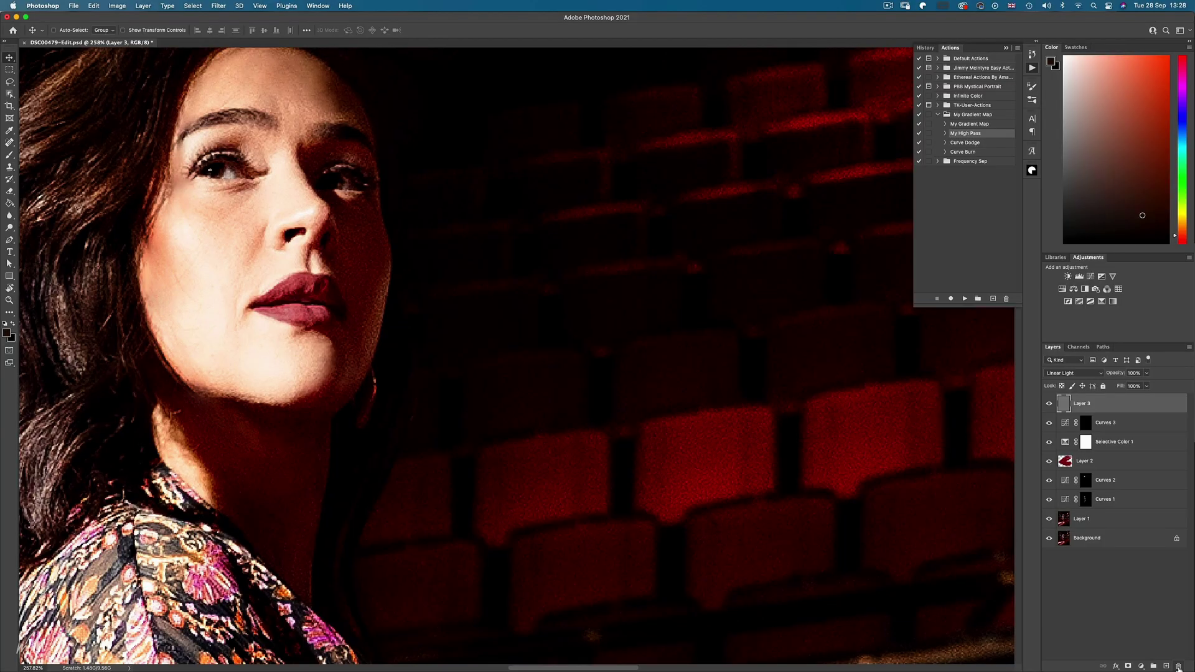
{"action": "left_click", "coordinate": [1179, 668]}
Step: Switch to LoupedeckConfig, choose Photoshop as the application and open the 2nd Basic Tools touch screen page
{"action": "mouse_move", "coordinate": [2, 299]}
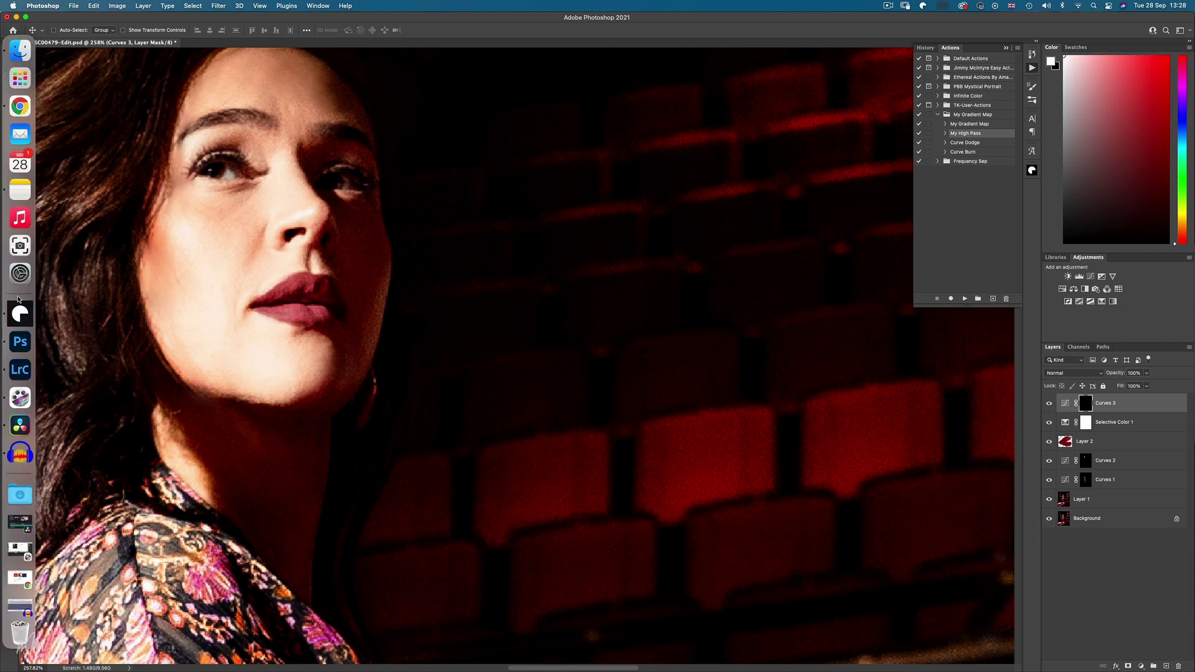
{"action": "left_click", "coordinate": [20, 314]}
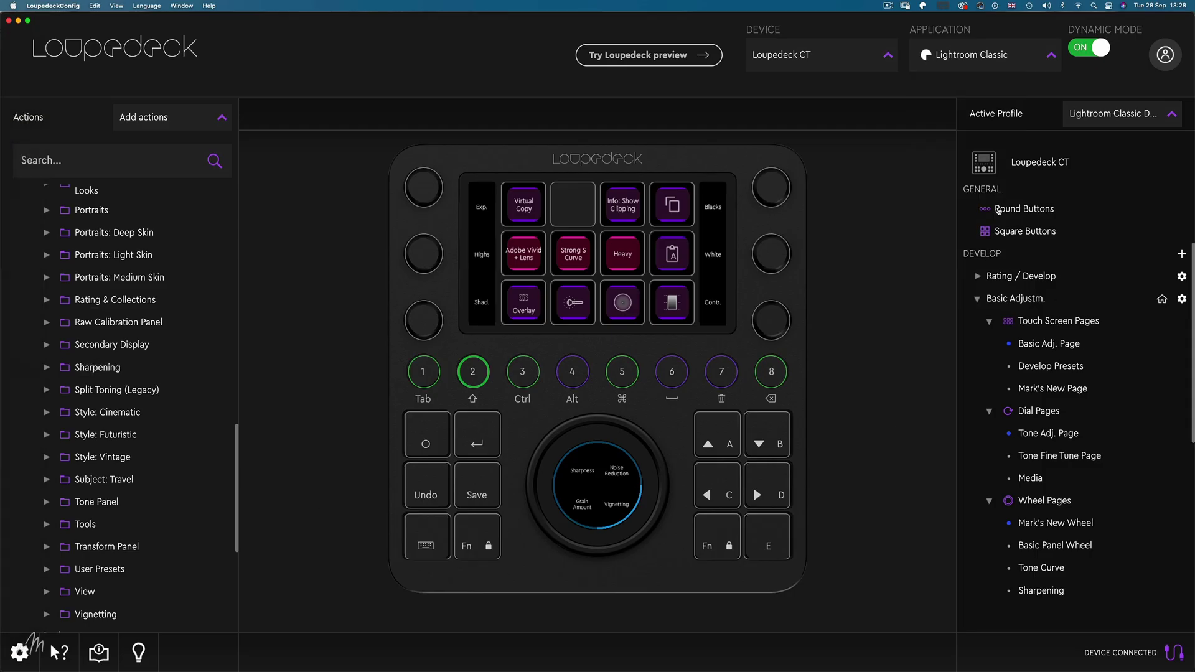
{"action": "left_click", "coordinate": [990, 63]}
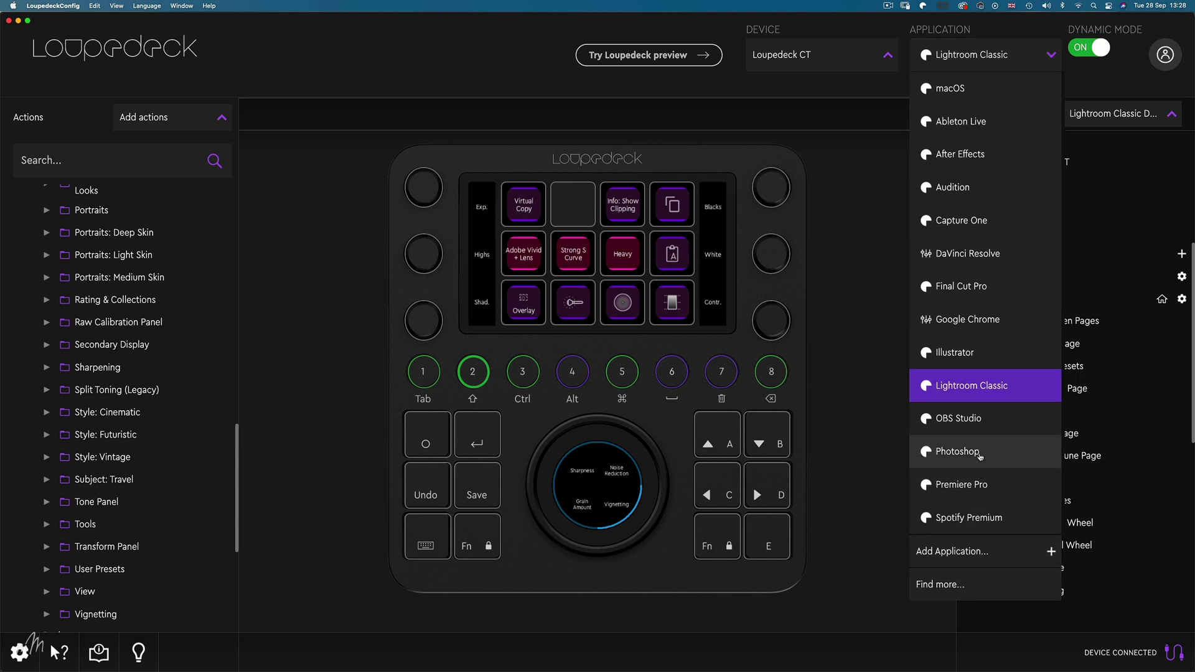
{"action": "left_click", "coordinate": [981, 456]}
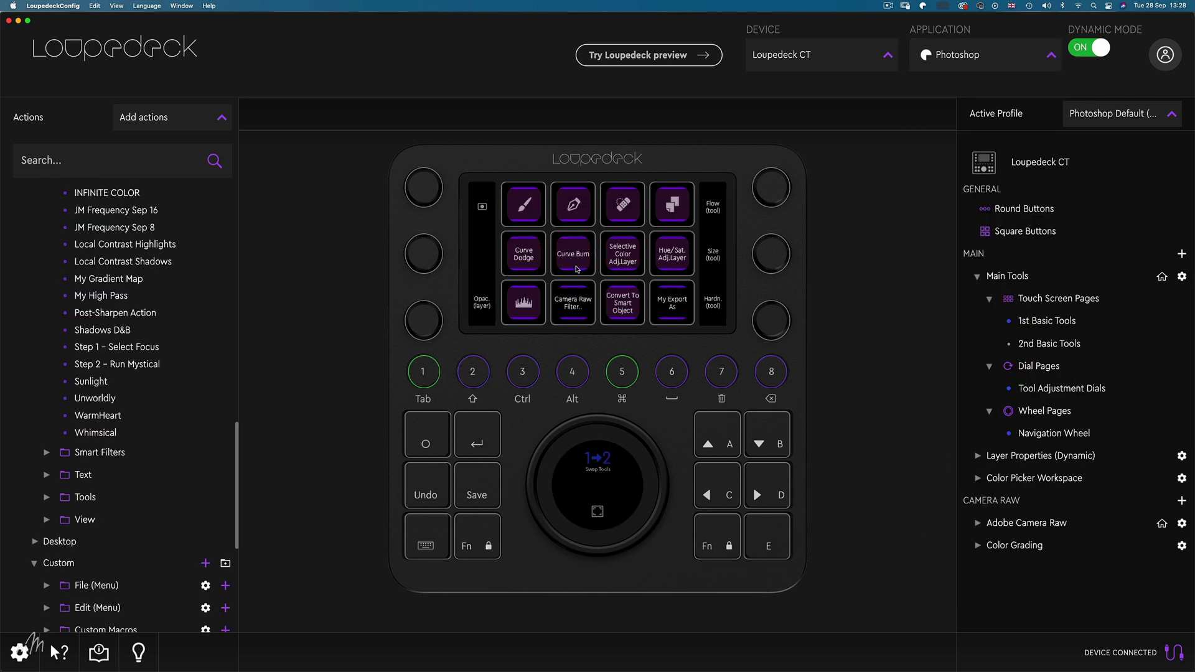
{"action": "left_click", "coordinate": [578, 269]}
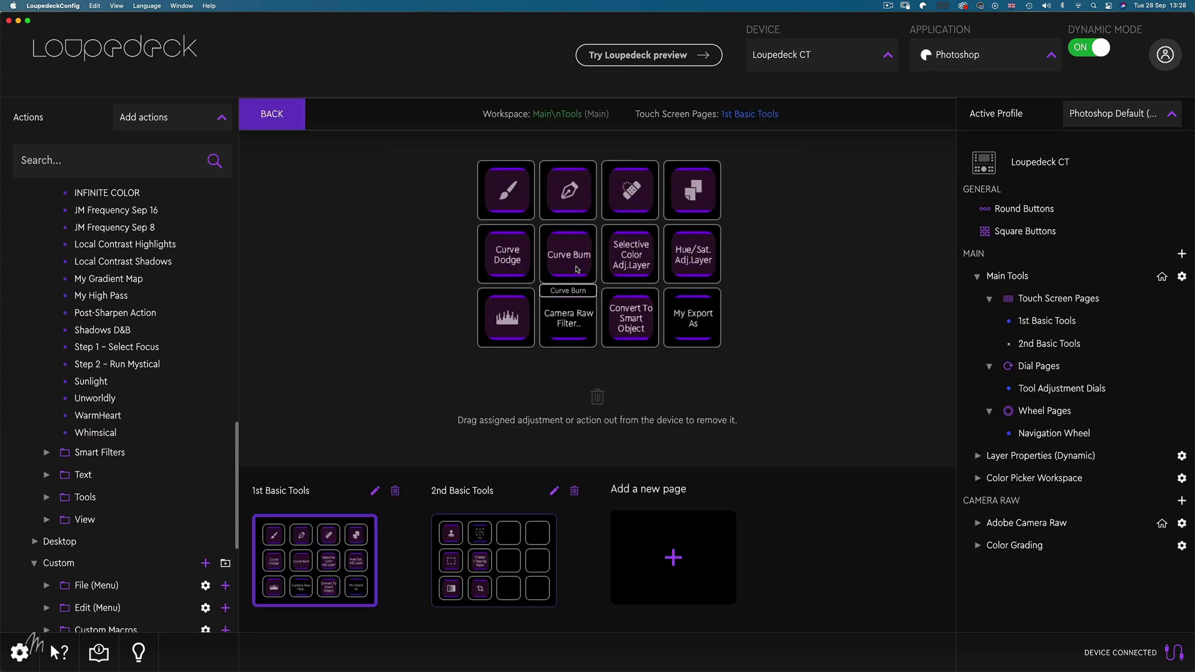
{"action": "left_click", "coordinate": [505, 559]}
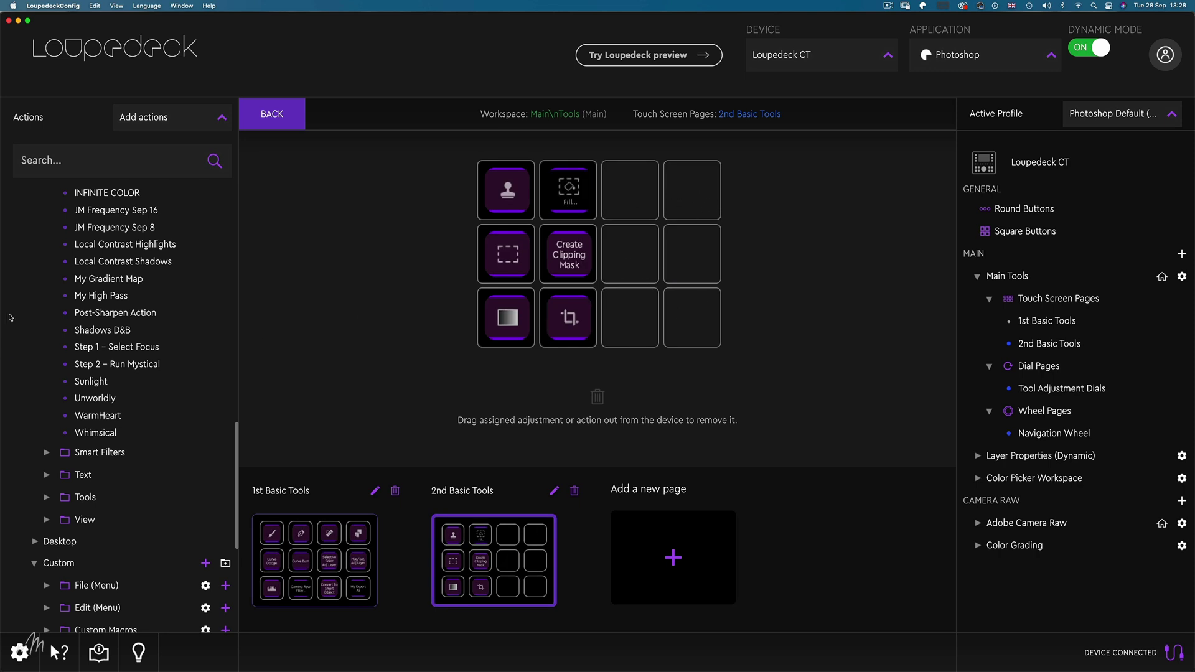
Step: Assign the user actions Curve Burn and Curve Dodge to the two empty first-row buttons of 2nd Basic Tools
{"action": "scroll", "coordinate": [10, 317], "scroll_direction": "up", "scroll_amount": 10}
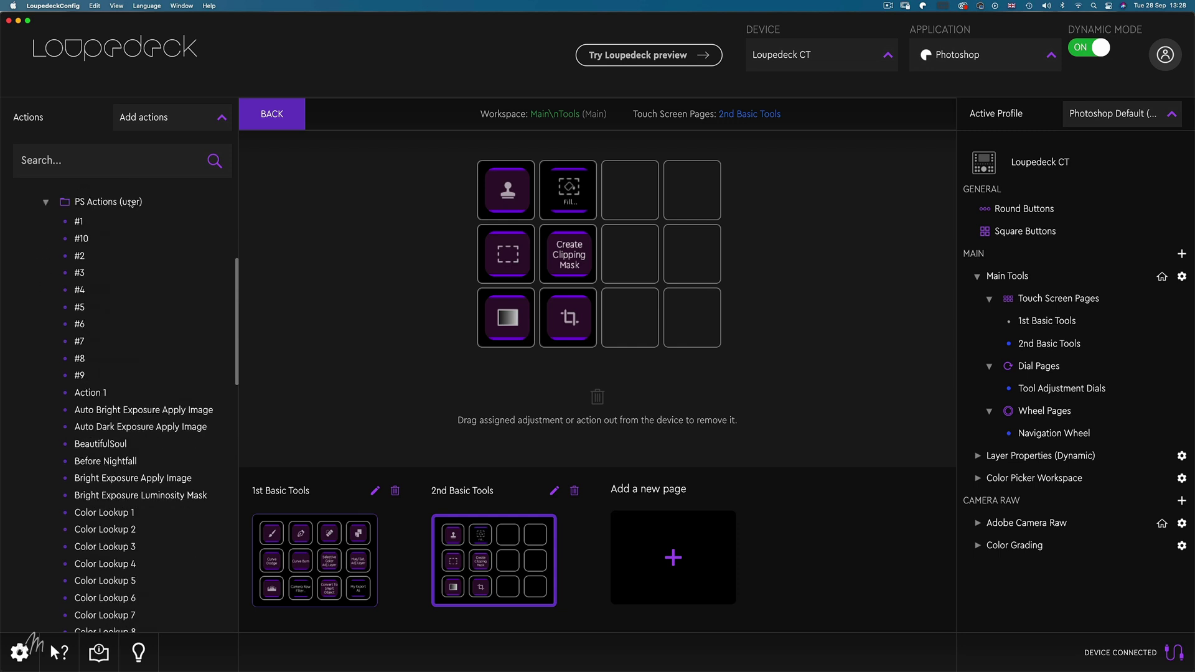
{"action": "scroll", "coordinate": [112, 355], "scroll_direction": "down", "scroll_amount": 5}
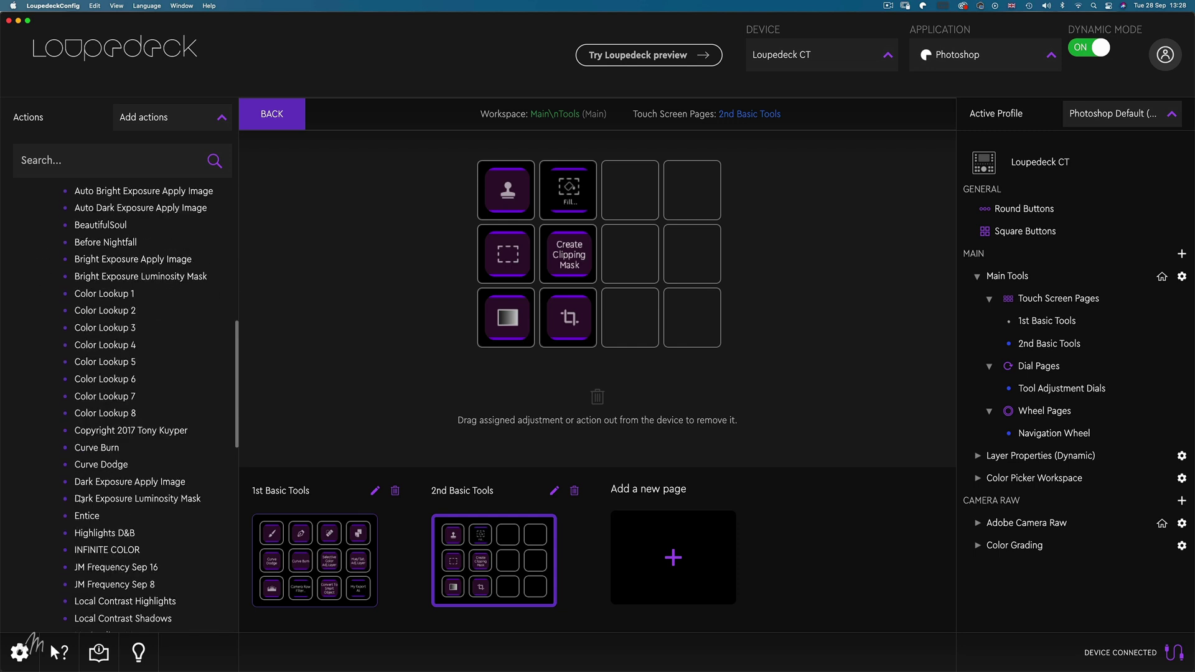
{"action": "scroll", "coordinate": [81, 499], "scroll_direction": "down", "scroll_amount": 2}
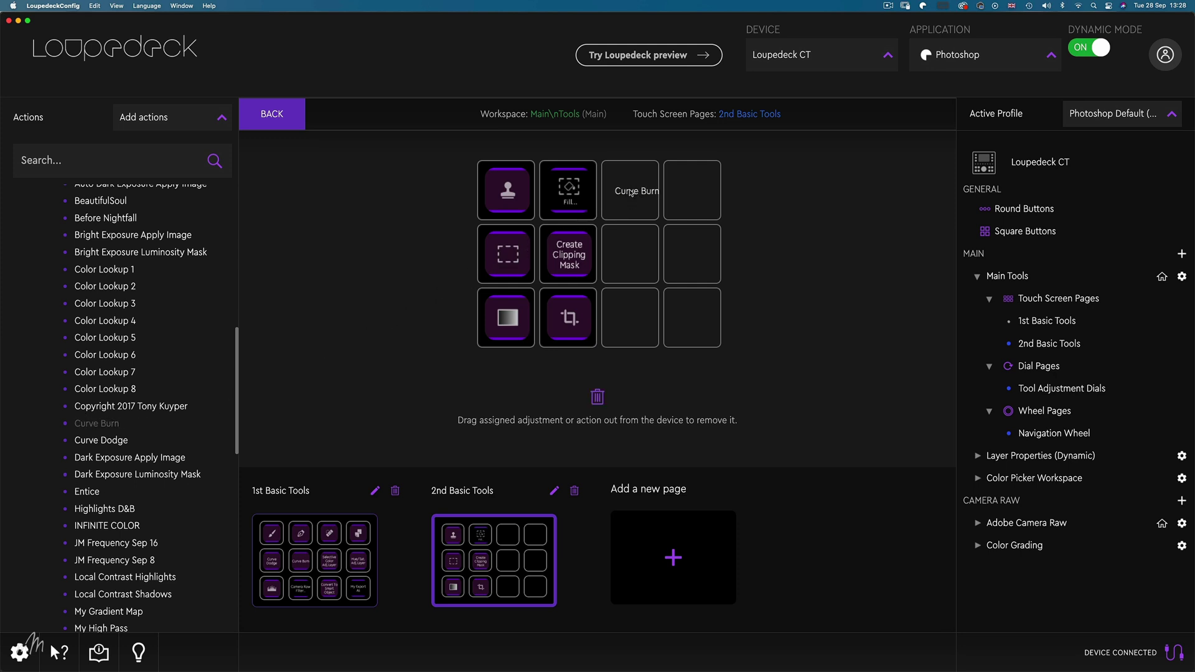
{"action": "left_click_drag", "start_coordinate": [631, 192], "coordinate": [631, 193]}
{"action": "left_click_drag", "start_coordinate": [116, 441], "coordinate": [368, 364]}
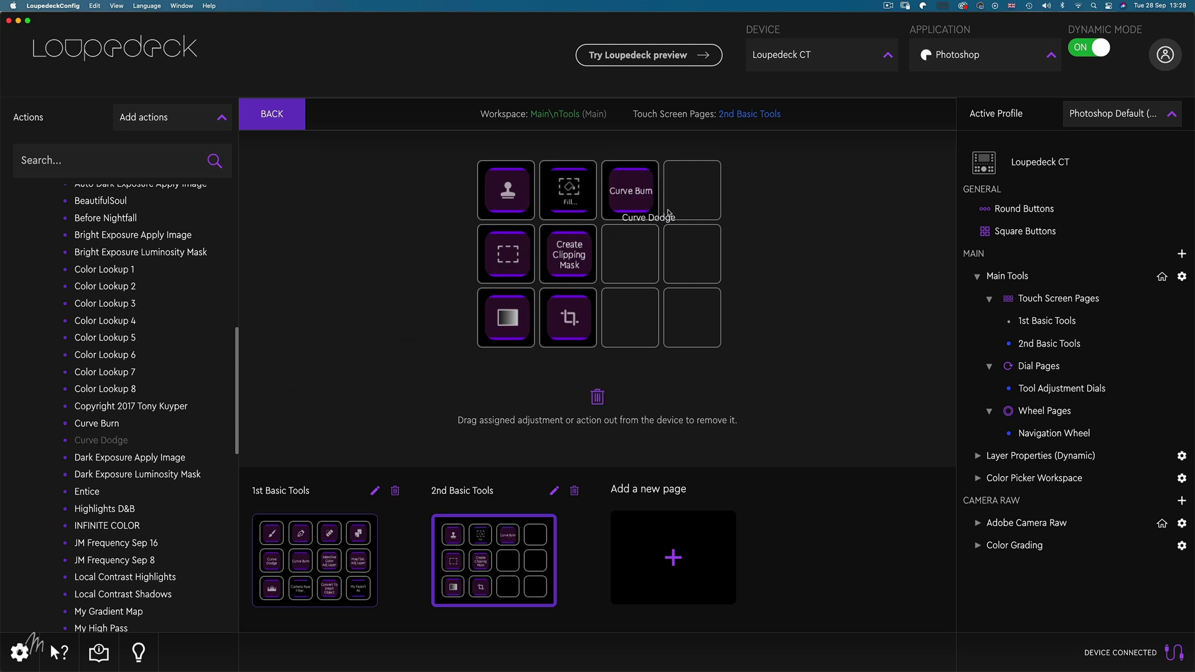
{"action": "left_click_drag", "start_coordinate": [667, 213], "coordinate": [685, 204]}
Step: Assign the user actions My Gradient Map and My High Pass to the two empty second-row buttons of 2nd Basic Tools
{"action": "scroll", "coordinate": [158, 535], "scroll_direction": "down", "scroll_amount": 3}
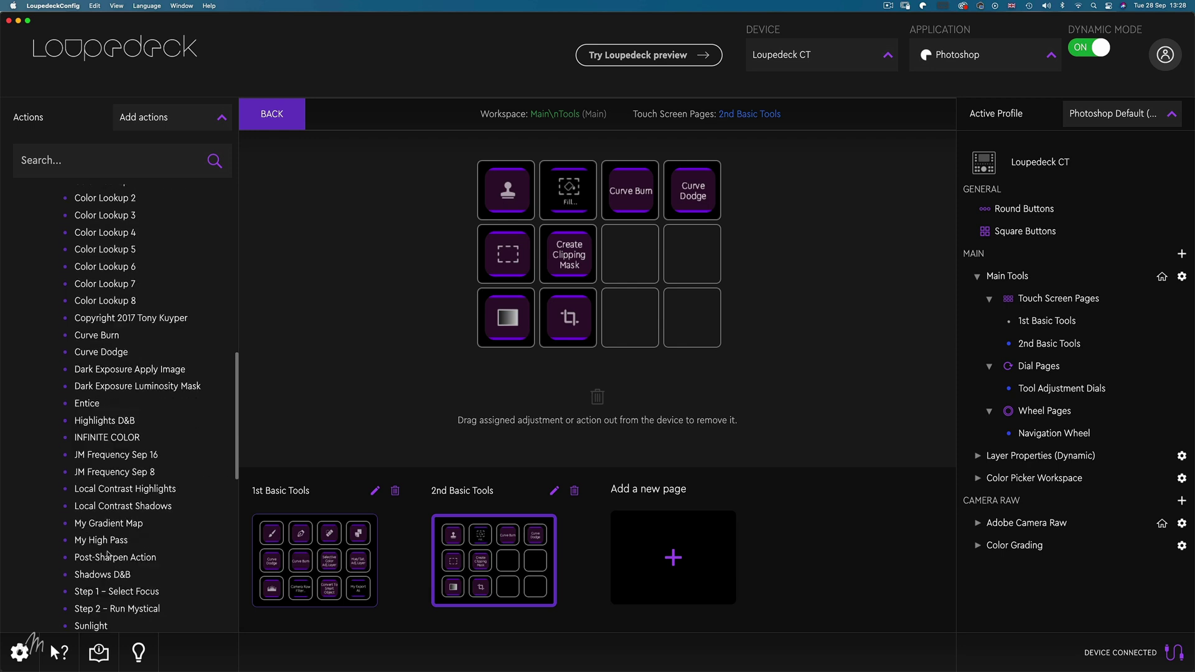
{"action": "left_click_drag", "start_coordinate": [124, 523], "coordinate": [635, 255]}
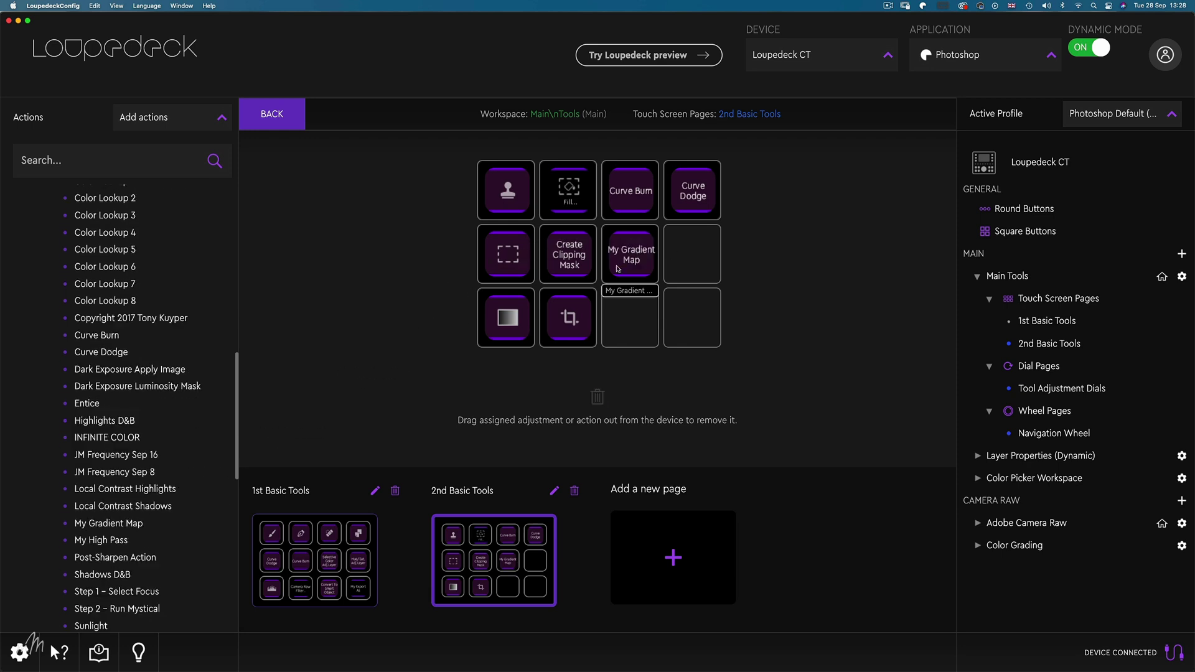
{"action": "left_click_drag", "start_coordinate": [119, 542], "coordinate": [658, 280]}
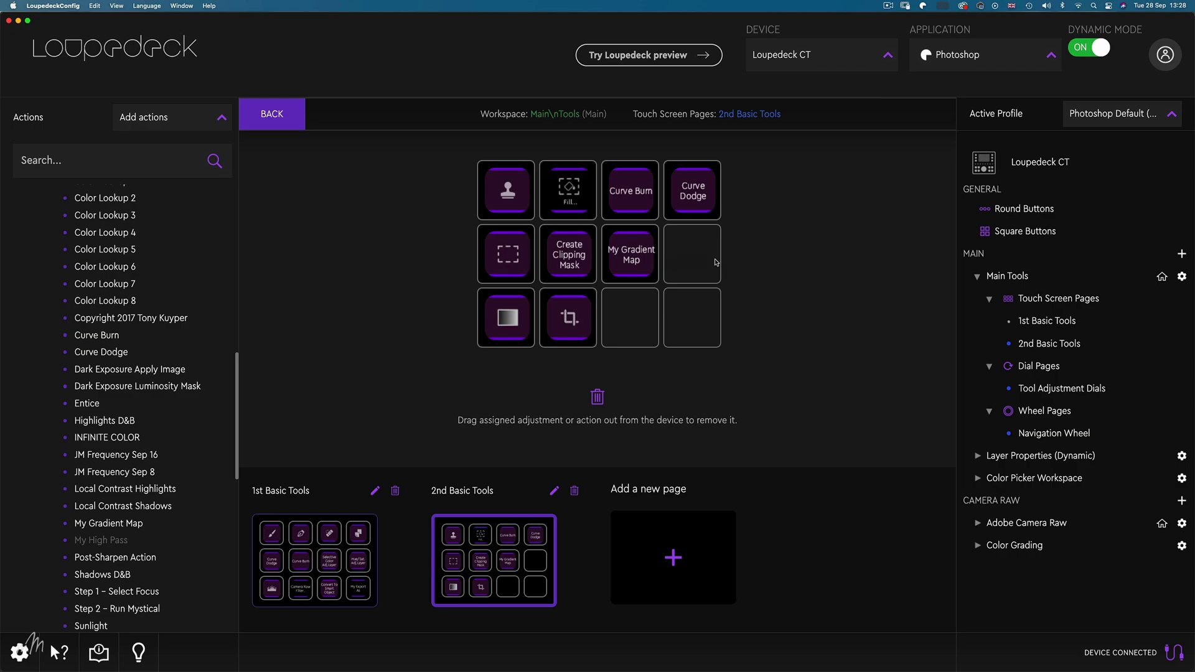
{"action": "left_click_drag", "start_coordinate": [716, 262], "coordinate": [716, 263]}
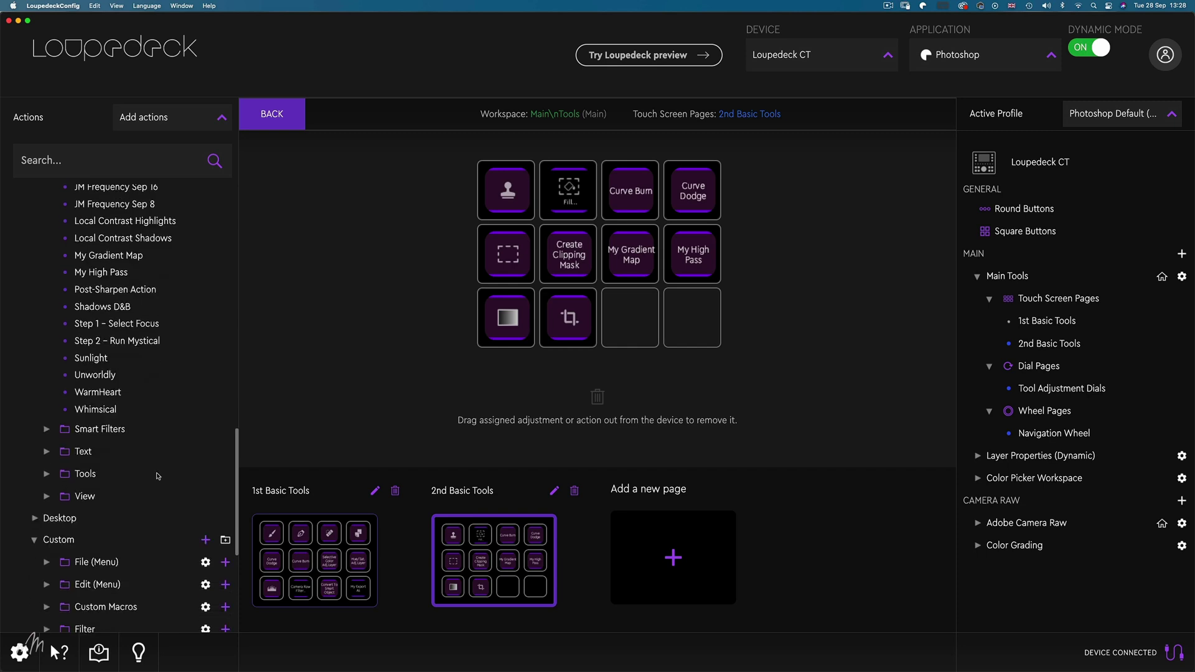
Step: Create a custom press action named My Stamp that sends the shortcut Cmd+Opt+Shift+E
{"action": "left_click", "coordinate": [206, 540]}
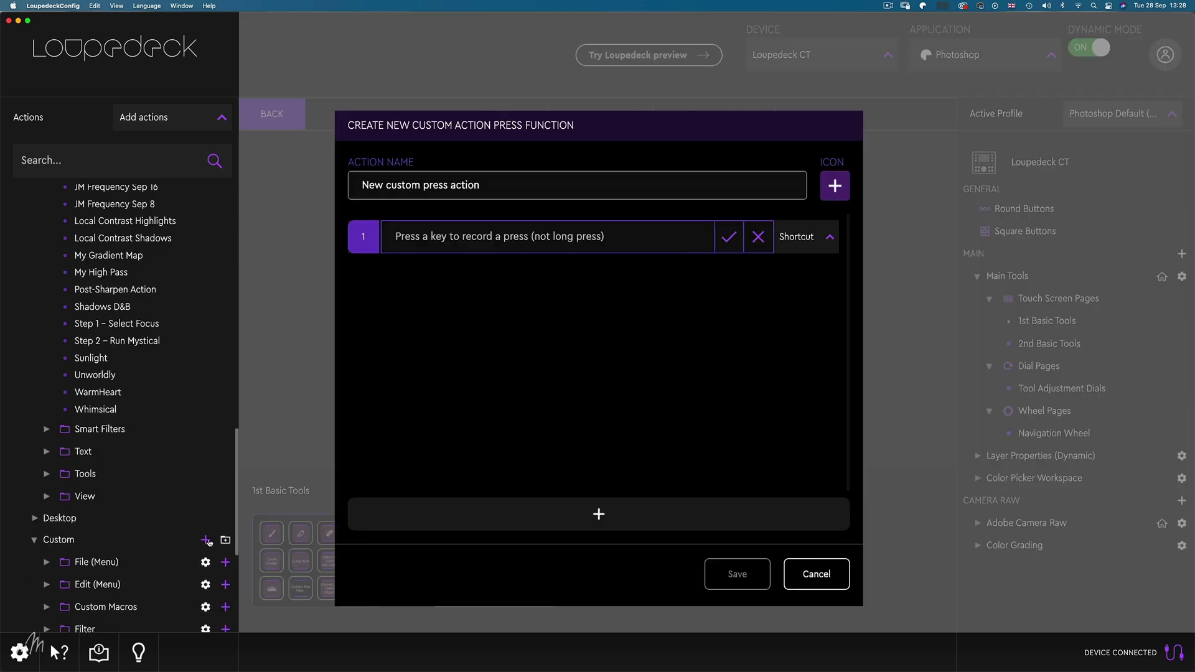
{"action": "left_click_drag", "start_coordinate": [487, 183], "coordinate": [360, 190]}
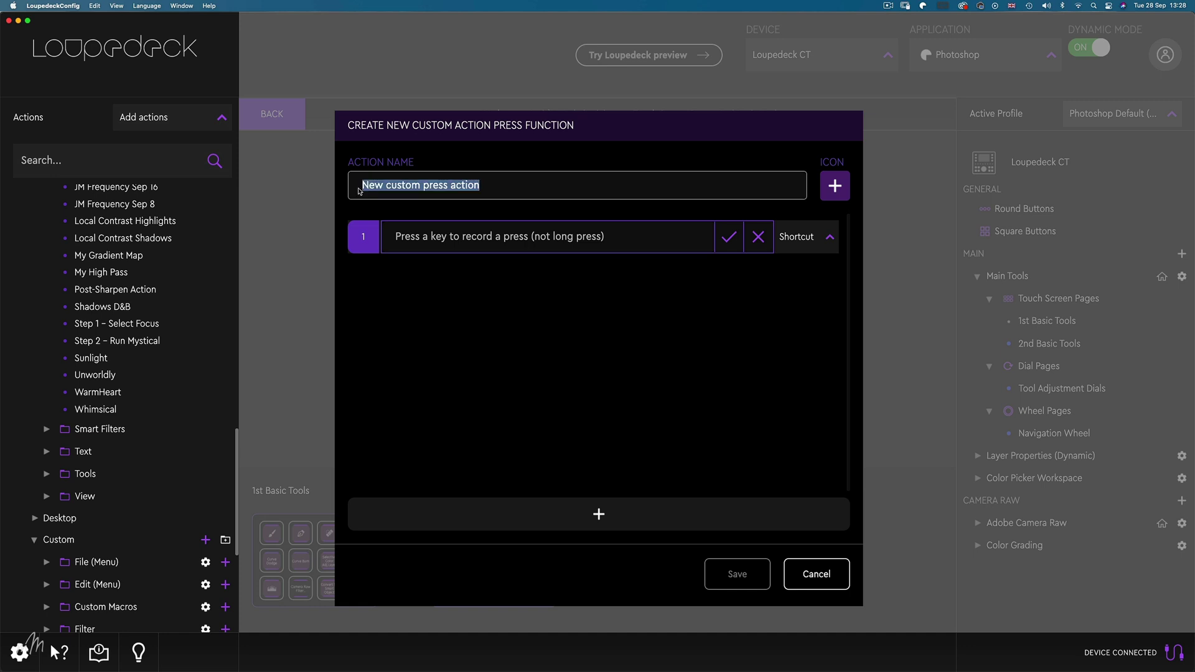
{"action": "type", "text": "M"}
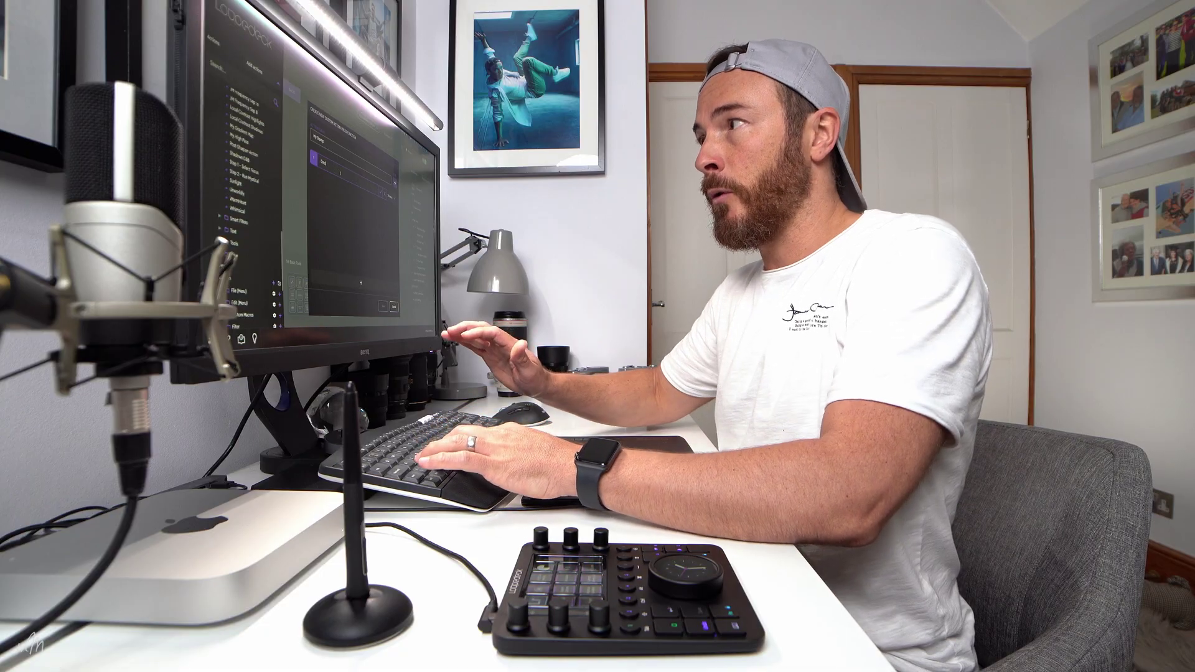
{"action": "key", "text": "super+alt"}
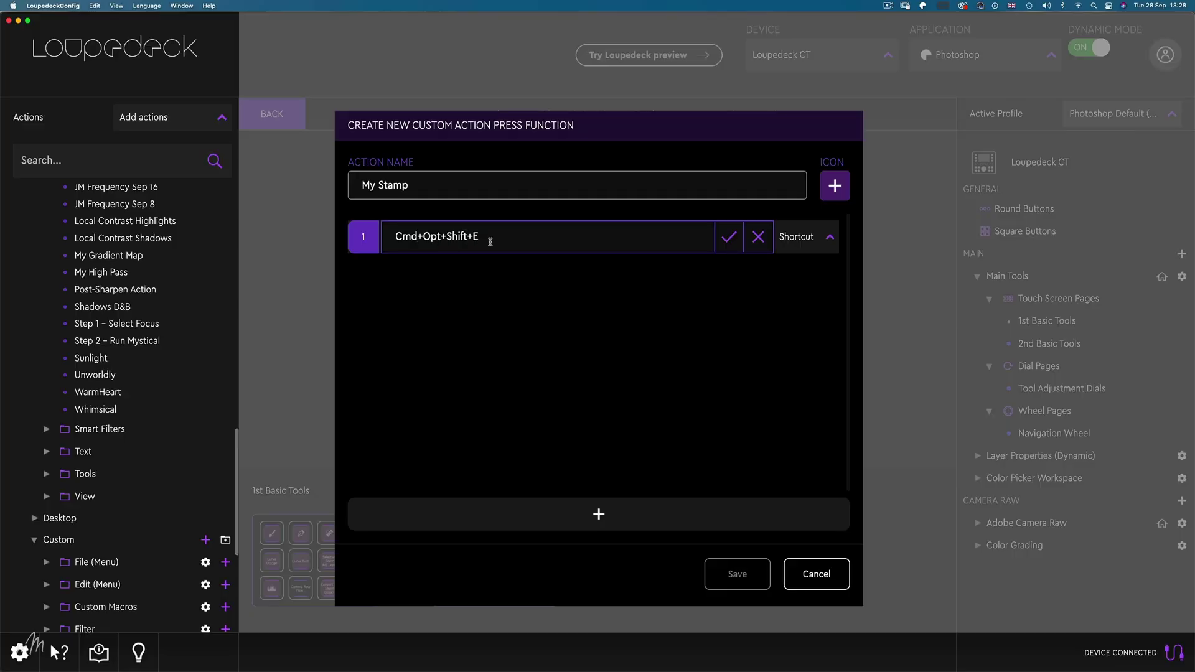
Step: Use My-Boot.jpg from the LOUPEDECK folder as the My Stamp icon and save the custom action
{"action": "left_click", "coordinate": [834, 187]}
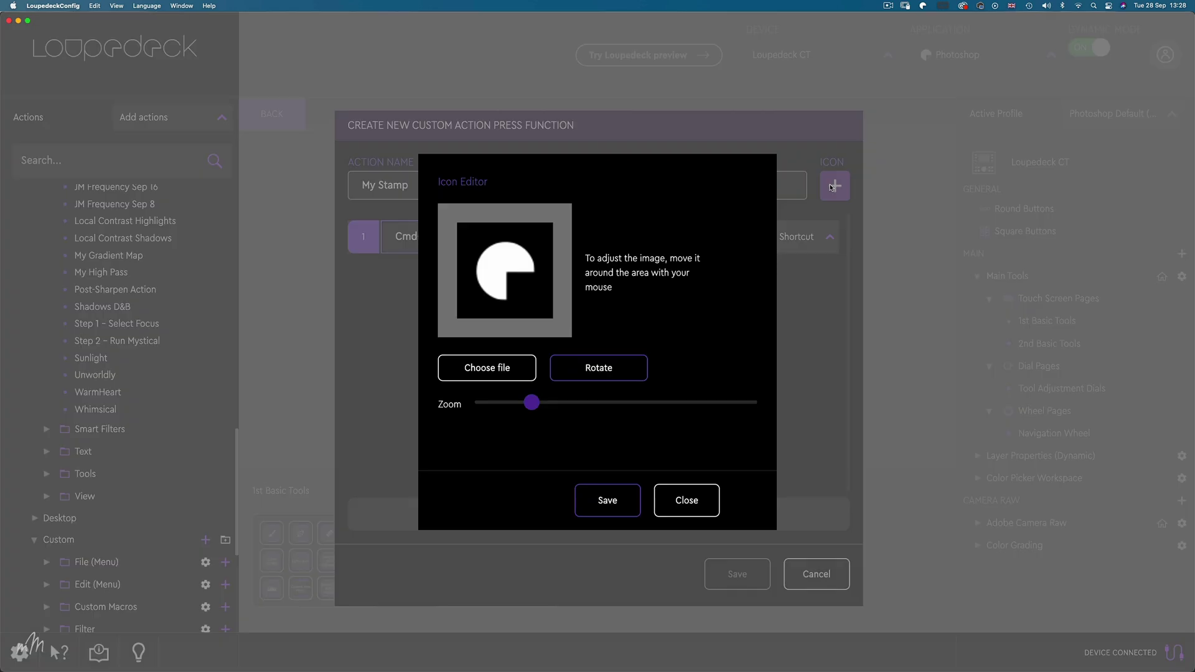
{"action": "left_click", "coordinate": [488, 368]}
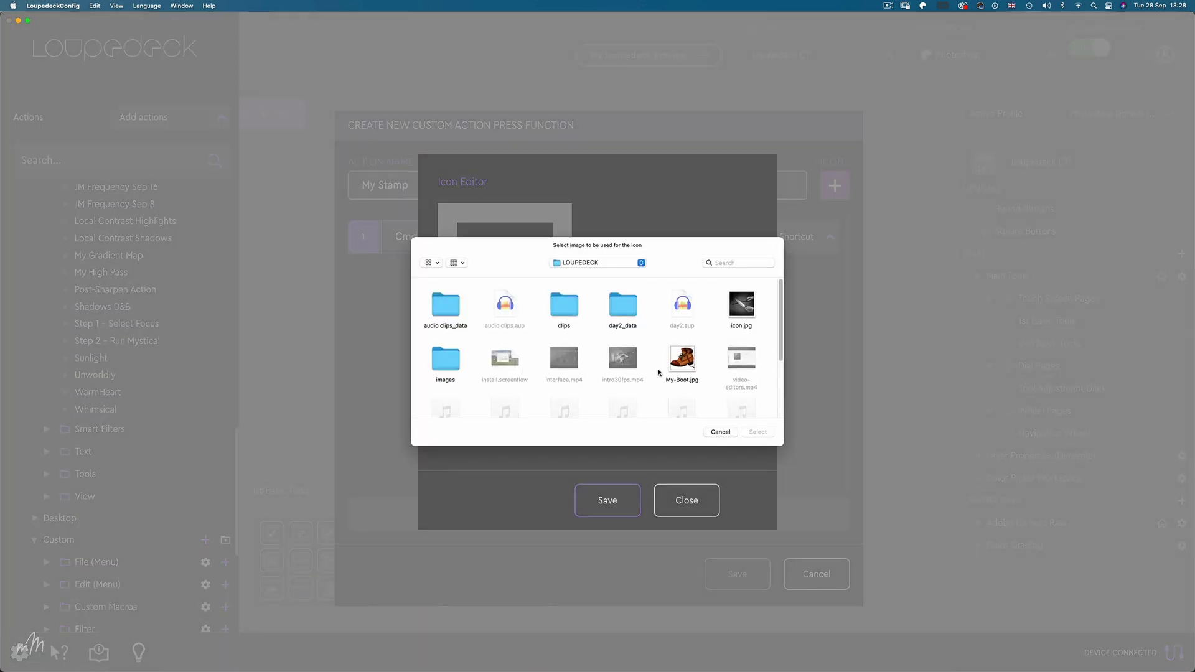
{"action": "left_click", "coordinate": [686, 366]}
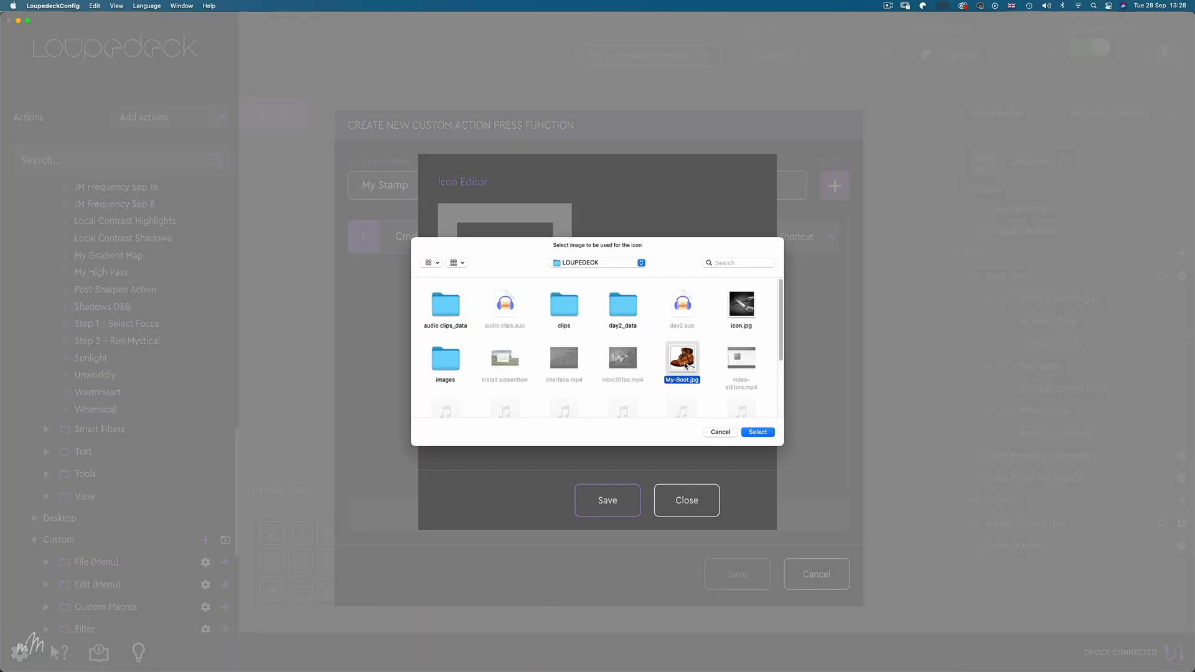
{"action": "left_click", "coordinate": [757, 433]}
{"action": "left_click", "coordinate": [608, 502]}
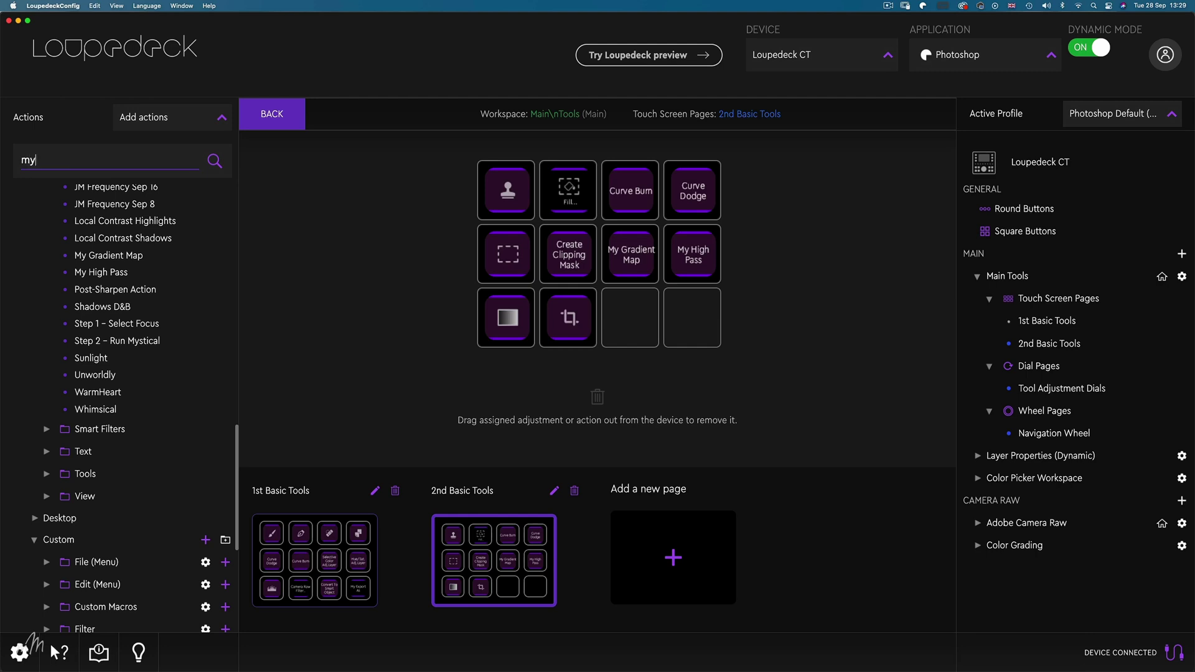
Step: Find My Stamp and Convert To Smart Object in the actions and assign them to the two empty third-row buttons
{"action": "type", "text": "st"}
{"action": "left_click_drag", "start_coordinate": [81, 254], "coordinate": [625, 321]}
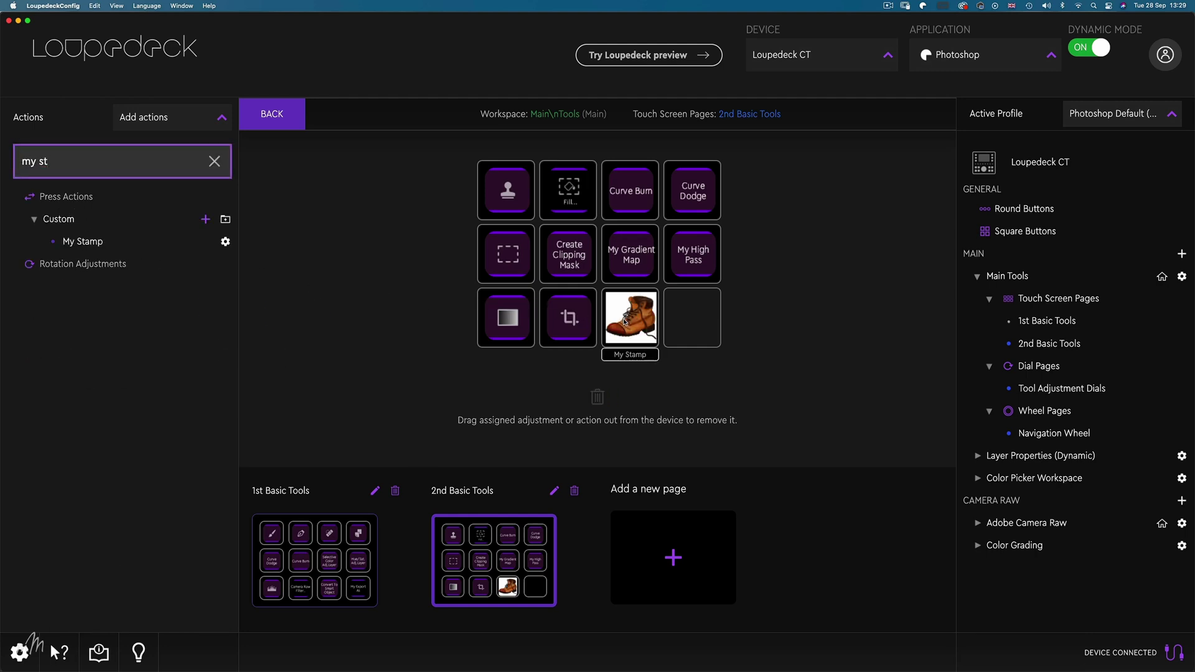
{"action": "triple_click", "coordinate": [75, 166]}
{"action": "mouse_move", "coordinate": [2, 164]}
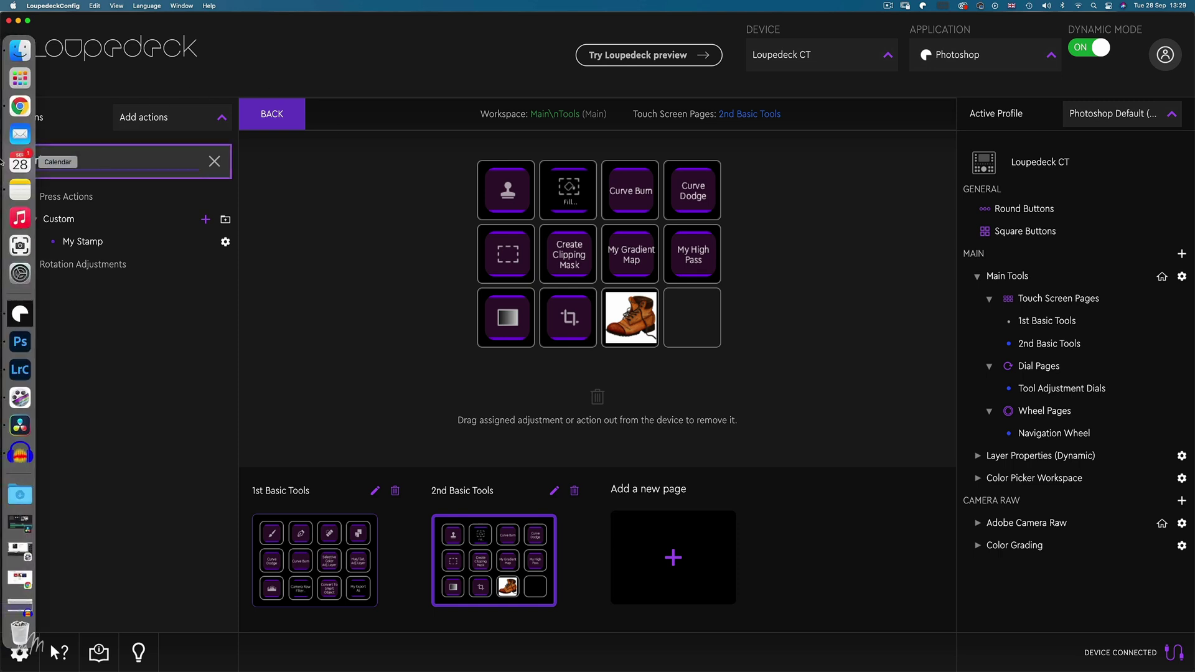
{"action": "type", "text": "Conv"}
{"action": "left_click_drag", "start_coordinate": [106, 259], "coordinate": [716, 315]}
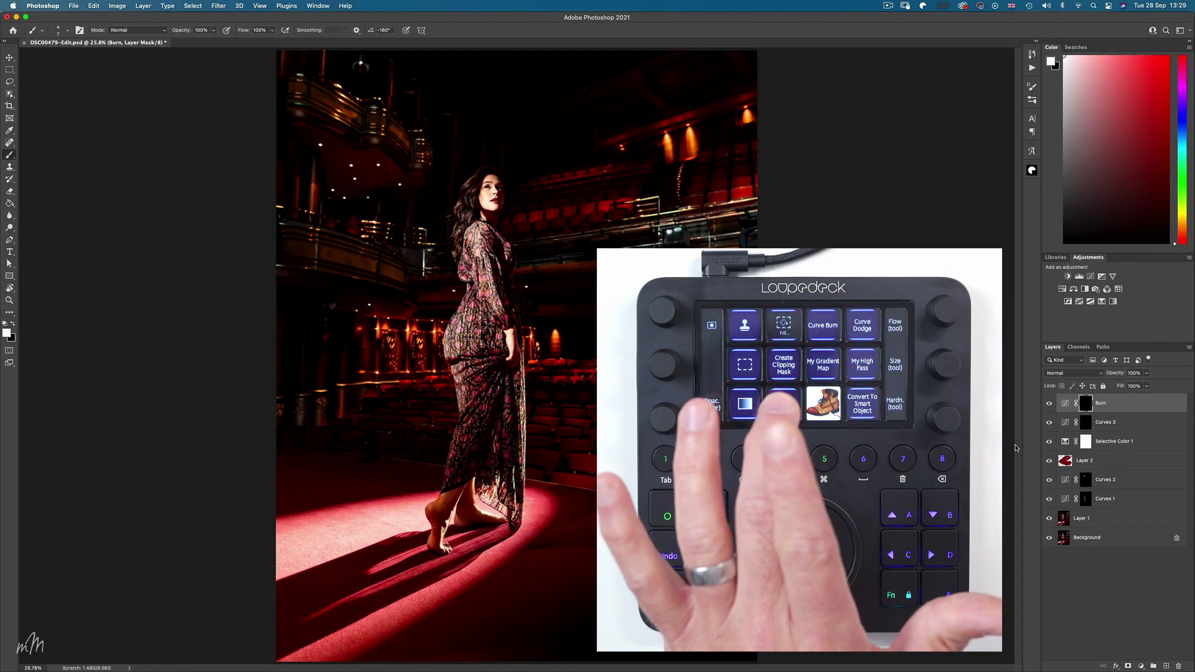
Step: In Photoshop, run the Curve Dodge action and stamp all visible layers onto a new layer
{"action": "key", "text": "ctrl+shift+d"}
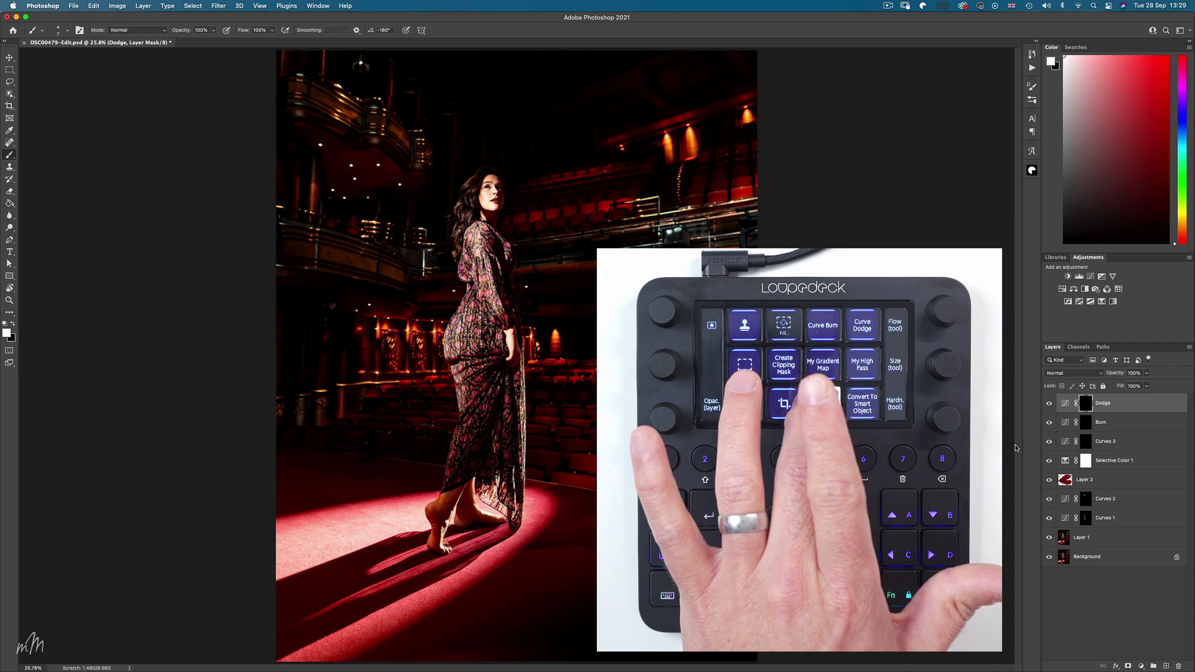
{"action": "key", "text": "ctrl+shift+alt+e"}
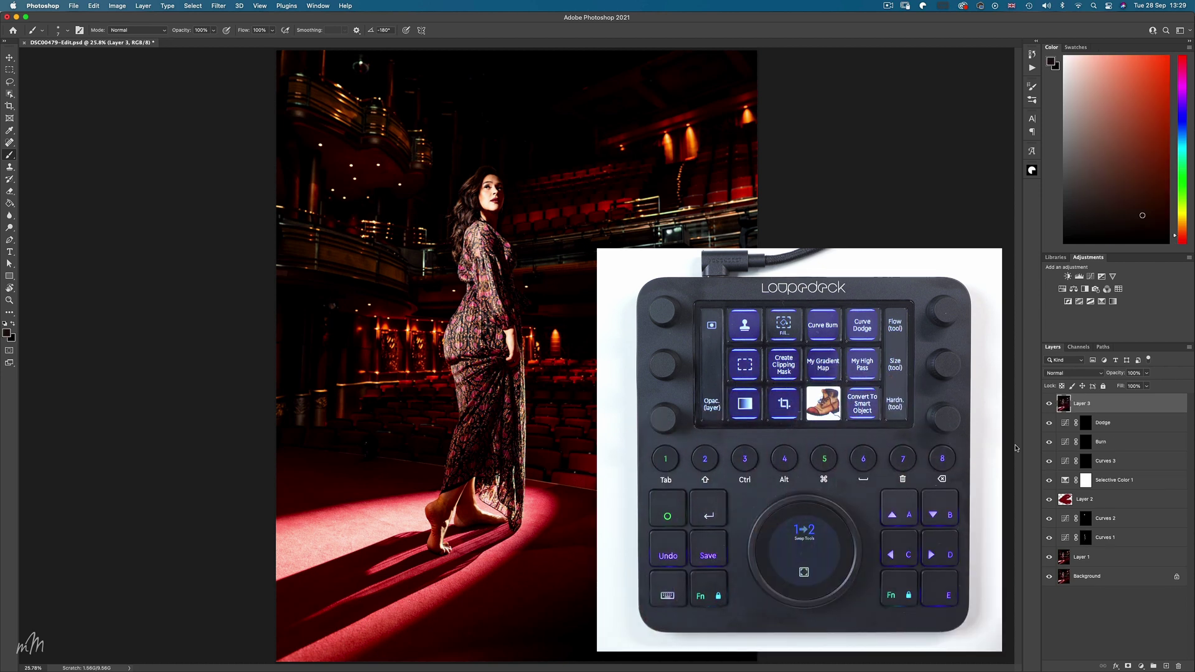
{"action": "key", "text": "shift+alt+j"}
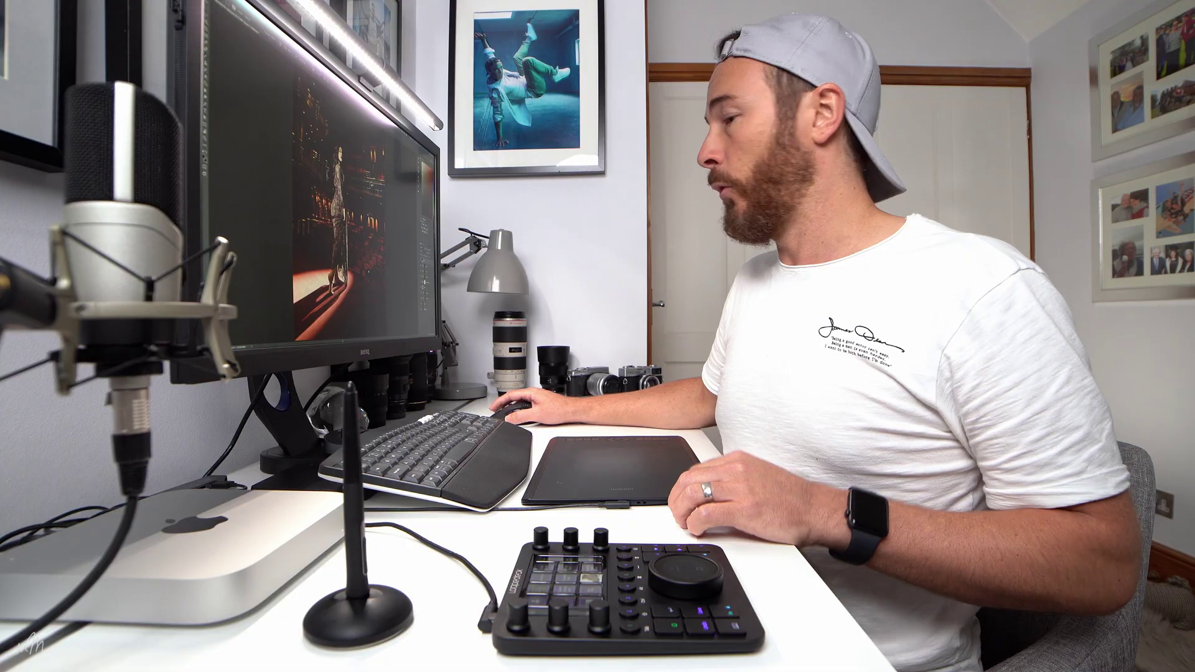
{"action": "key", "text": "ctrl+z"}
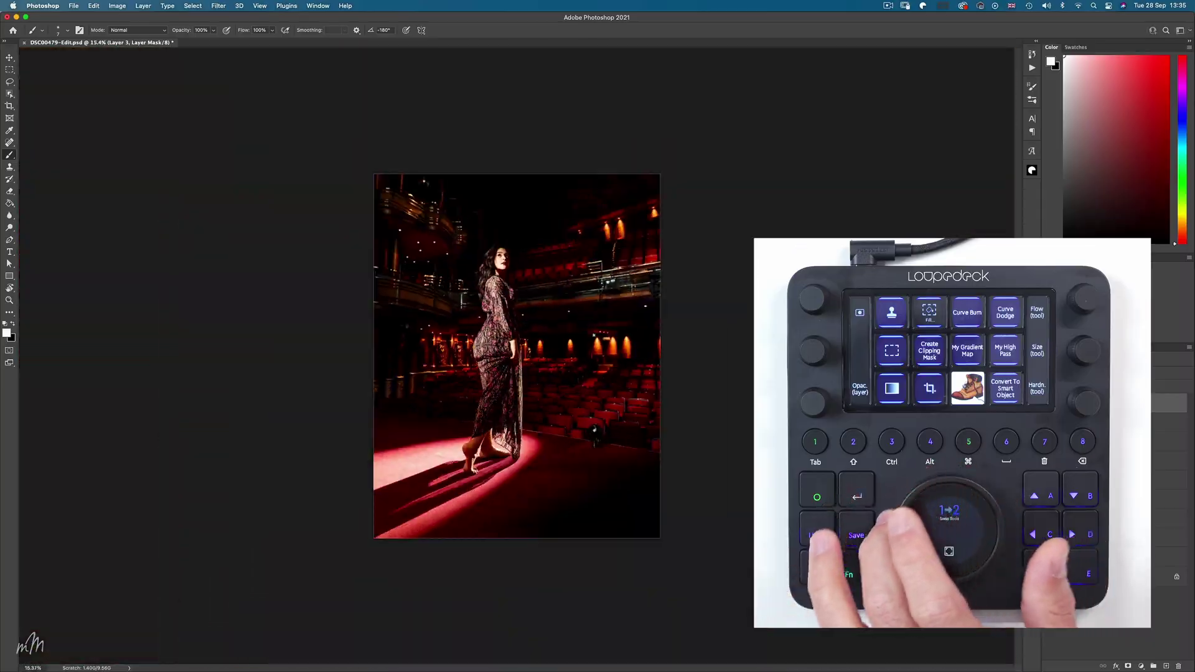
Step: Show the rulers around the theatre image
{"action": "scroll", "coordinate": [516, 355], "scroll_direction": "up", "scroll_amount": 5}
{"action": "scroll", "coordinate": [517, 354], "scroll_direction": "down", "scroll_amount": 8}
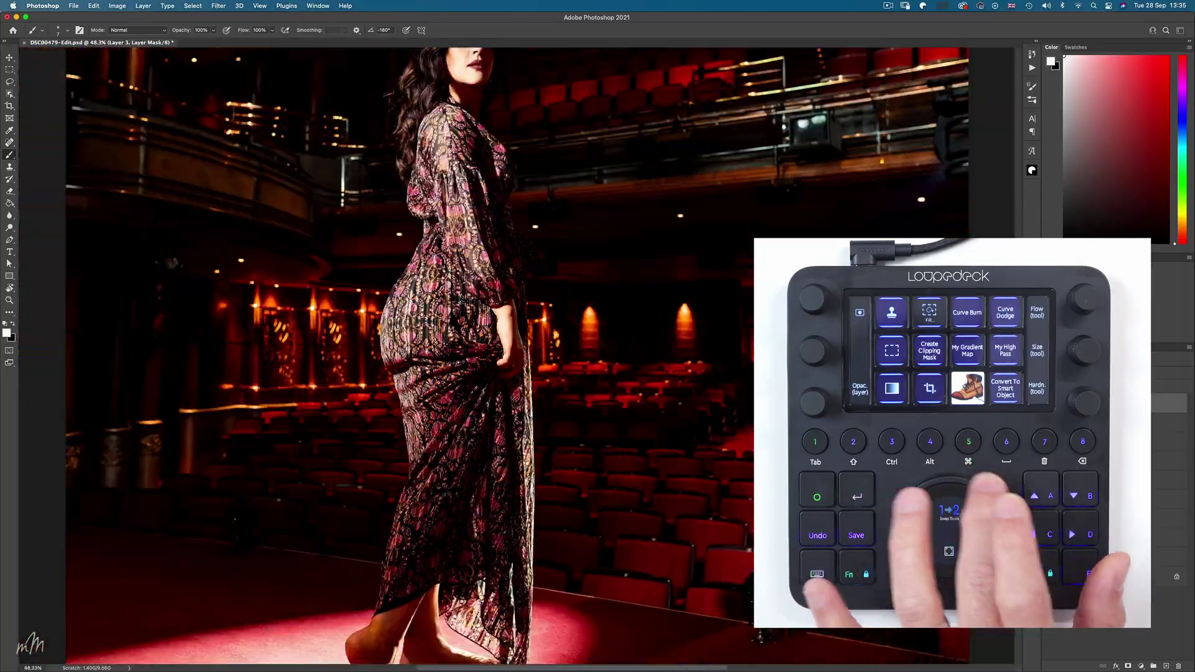
{"action": "scroll", "coordinate": [516, 355], "scroll_direction": "up", "scroll_amount": 6}
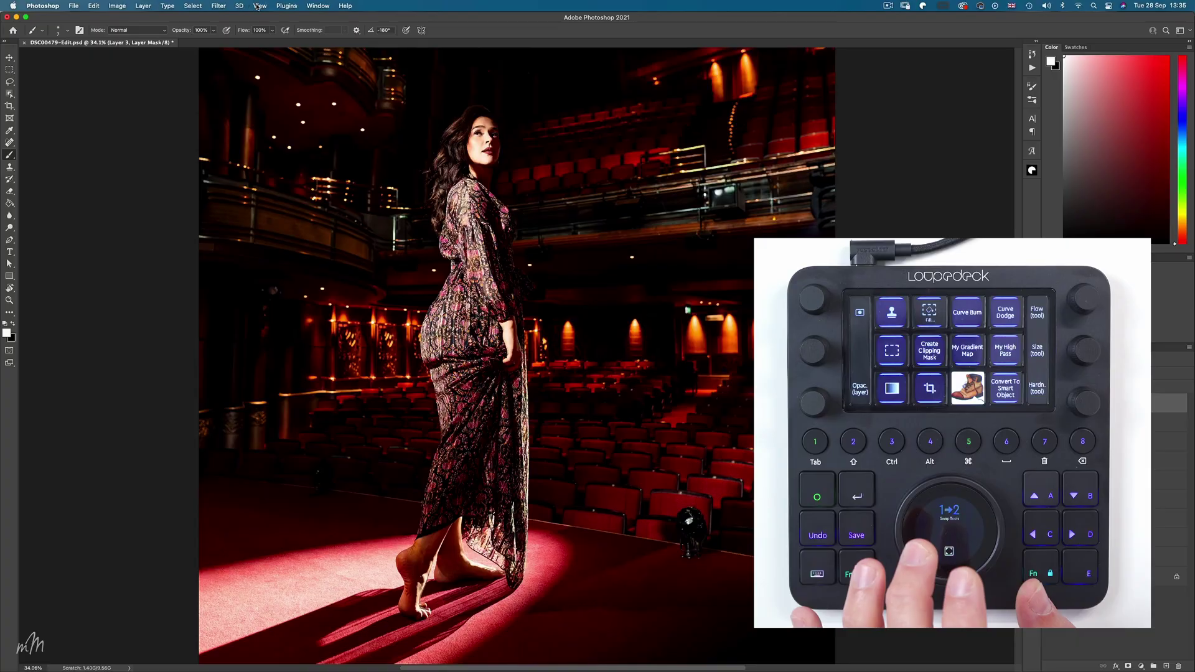
{"action": "left_click", "coordinate": [260, 6]}
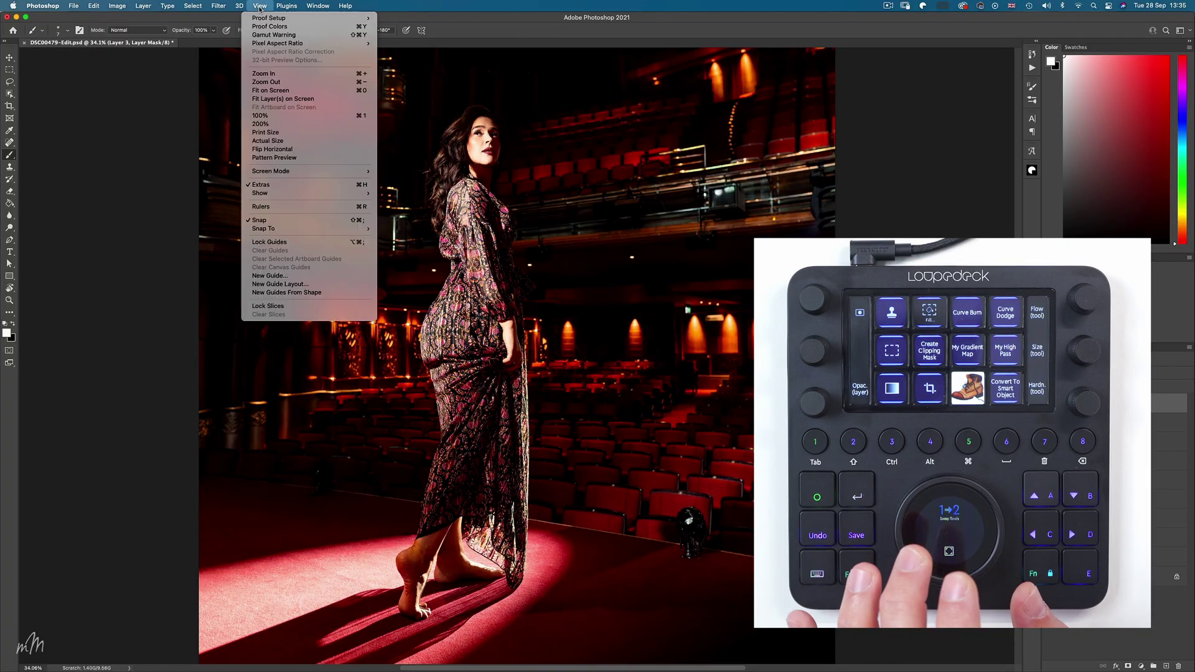
{"action": "left_click", "coordinate": [279, 207]}
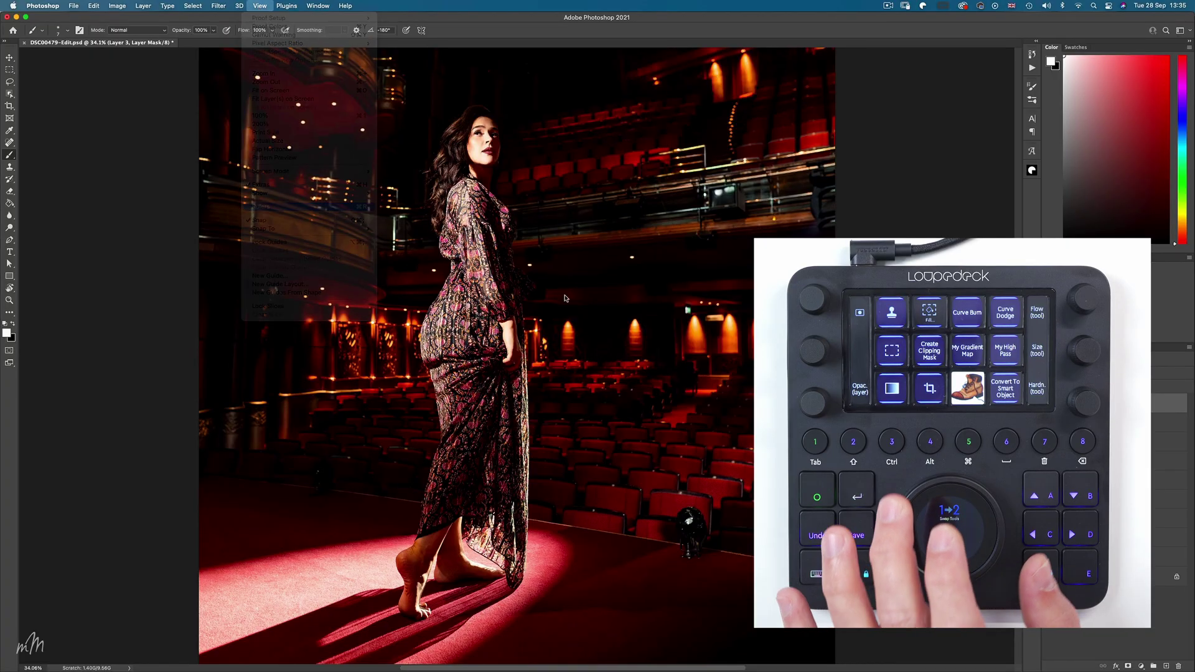
{"action": "scroll", "coordinate": [609, 301], "scroll_direction": "down", "scroll_amount": 2}
{"action": "scroll", "coordinate": [608, 301], "scroll_direction": "down", "scroll_amount": 2}
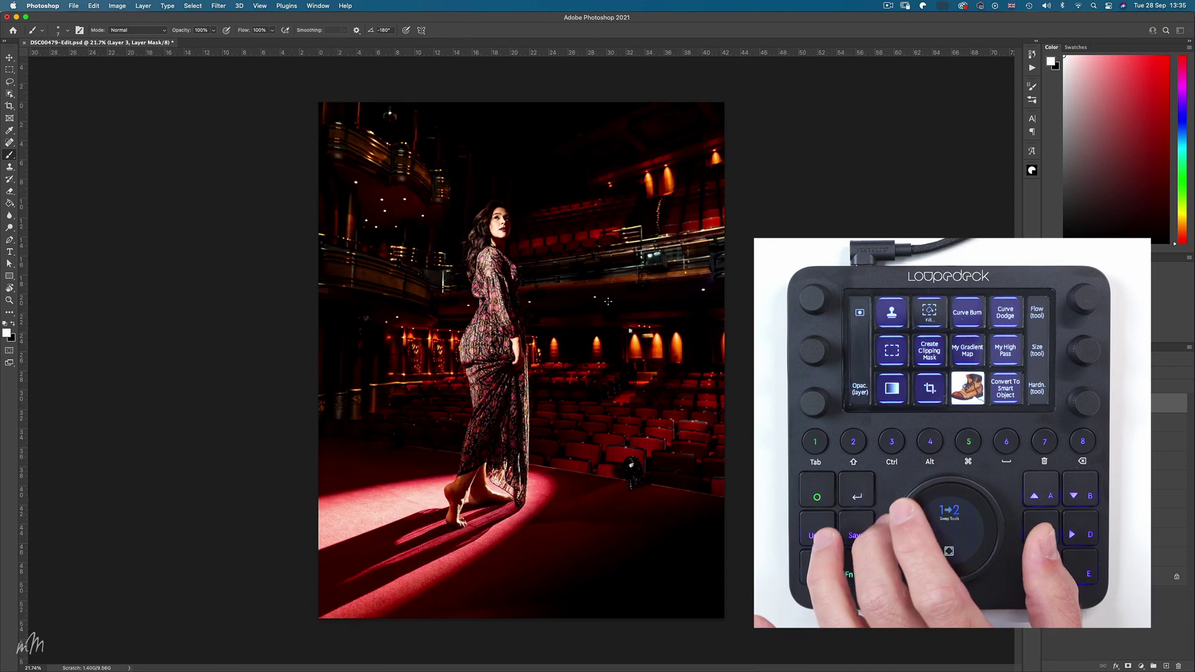
{"action": "scroll", "coordinate": [609, 301], "scroll_direction": "up", "scroll_amount": 1}
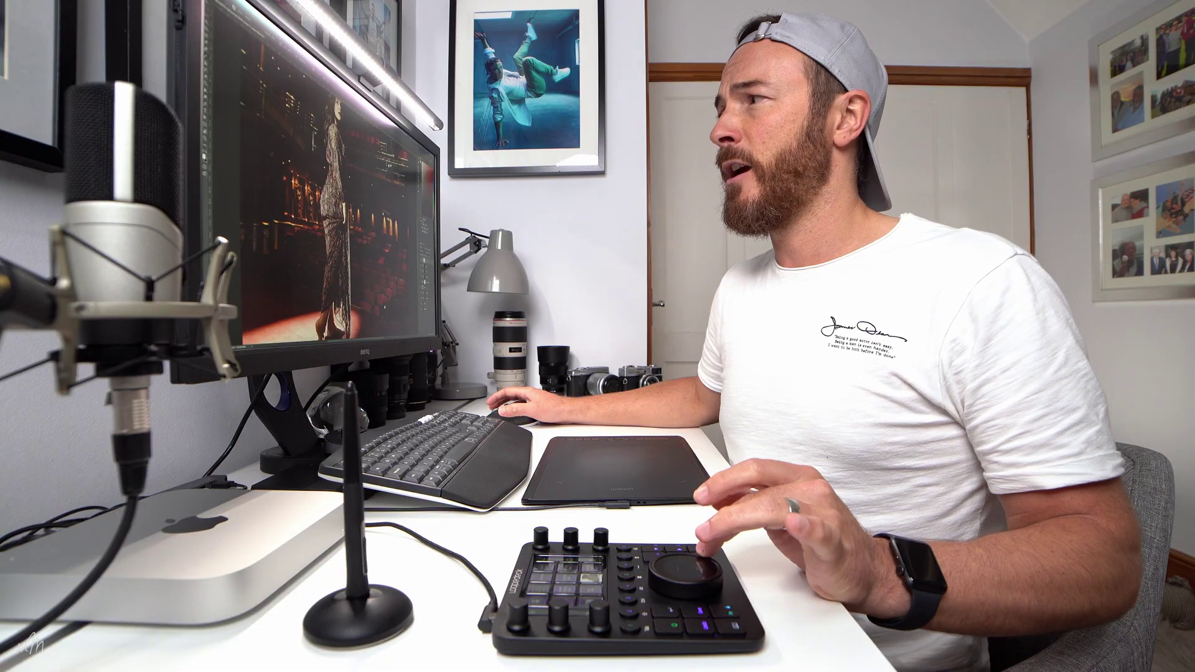
{"action": "scroll", "coordinate": [293, 206], "scroll_direction": "up", "scroll_amount": 3}
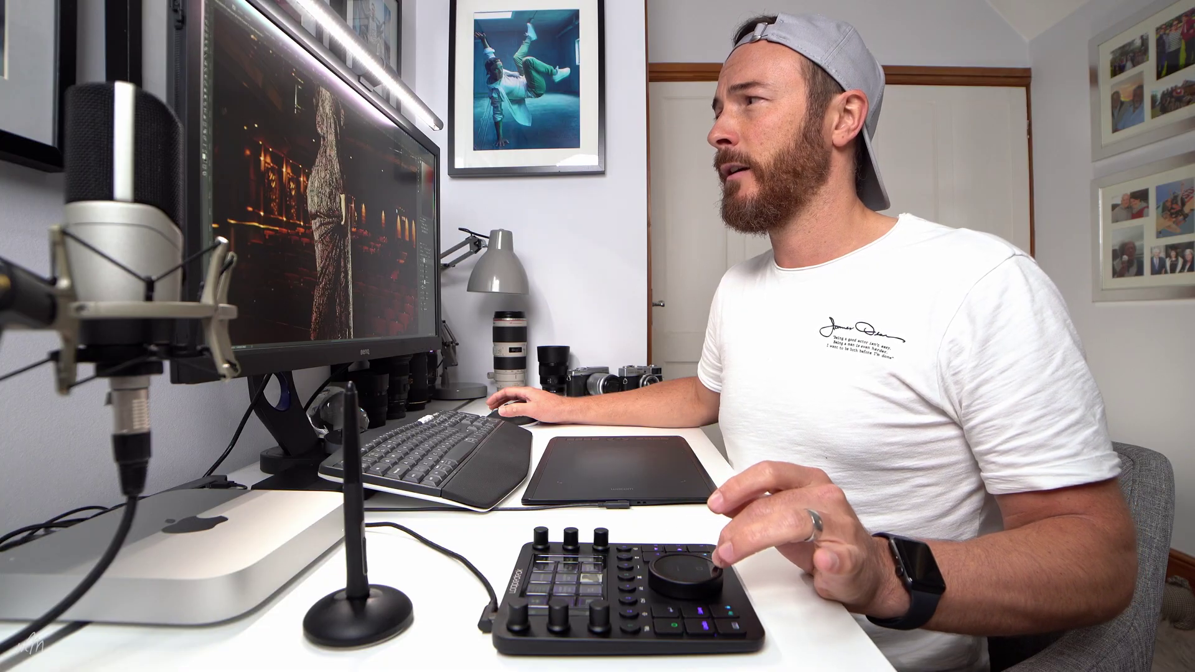
{"action": "scroll", "coordinate": [293, 206], "scroll_direction": "down", "scroll_amount": 4}
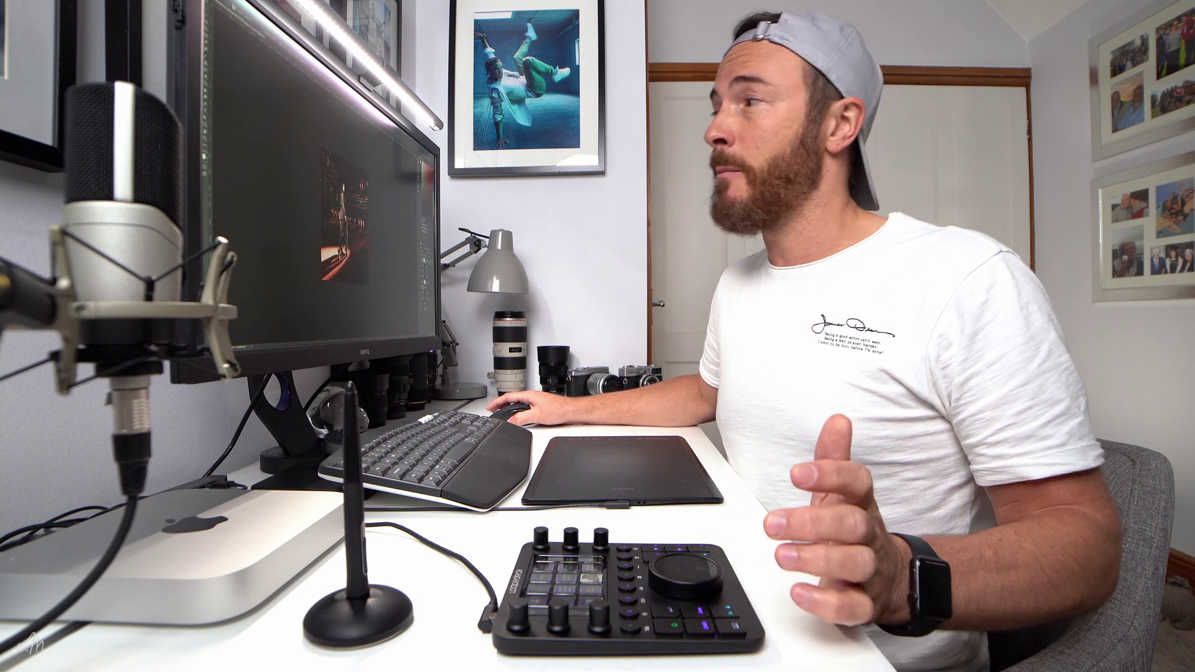
{"action": "scroll", "coordinate": [293, 205], "scroll_direction": "up", "scroll_amount": 4}
{"action": "scroll", "coordinate": [293, 206], "scroll_direction": "down", "scroll_amount": 4}
{"action": "scroll", "coordinate": [293, 205], "scroll_direction": "up", "scroll_amount": 4}
{"action": "scroll", "coordinate": [293, 205], "scroll_direction": "down", "scroll_amount": 4}
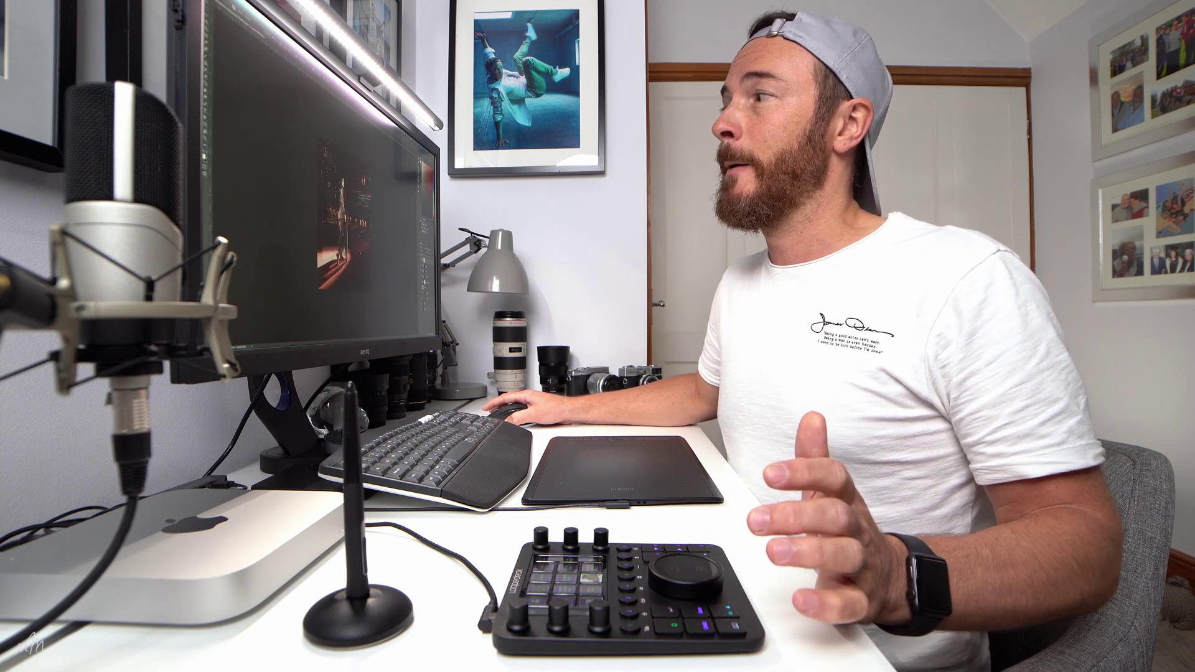
{"action": "scroll", "coordinate": [292, 206], "scroll_direction": "up", "scroll_amount": 4}
{"action": "scroll", "coordinate": [293, 205], "scroll_direction": "down", "scroll_amount": 4}
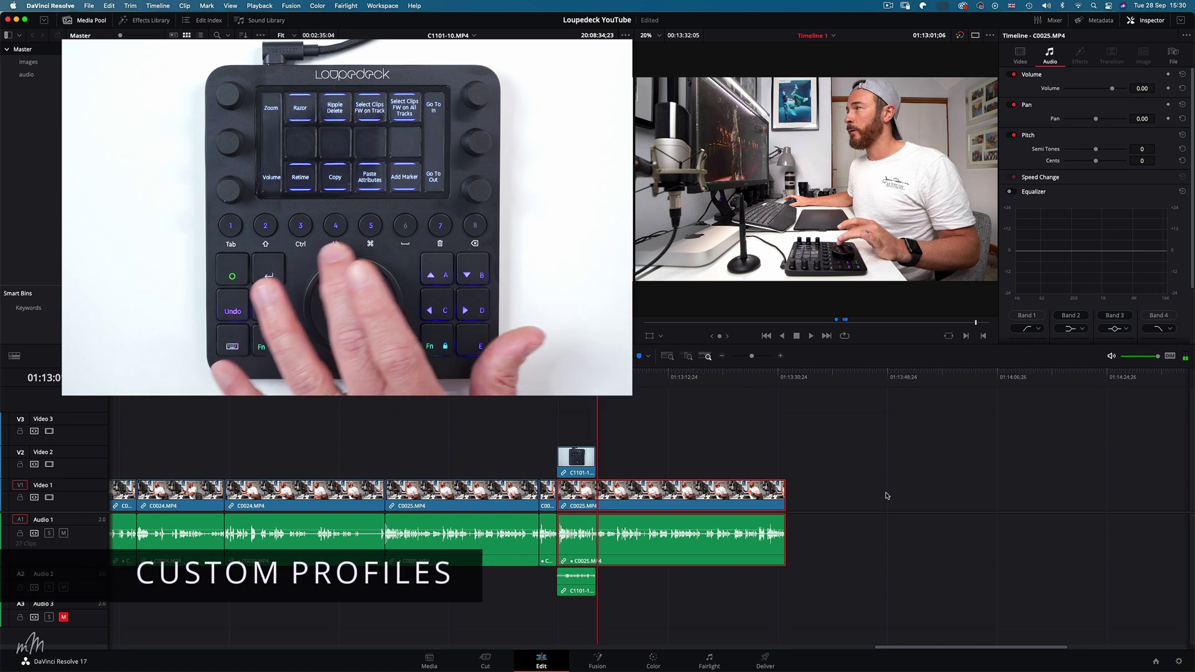
Step: In DaVinci Resolve, split the last C0025.MP4 clip at the playhead, ripple delete the segment before the cut and play the result briefly
{"action": "key", "text": "super+b"}
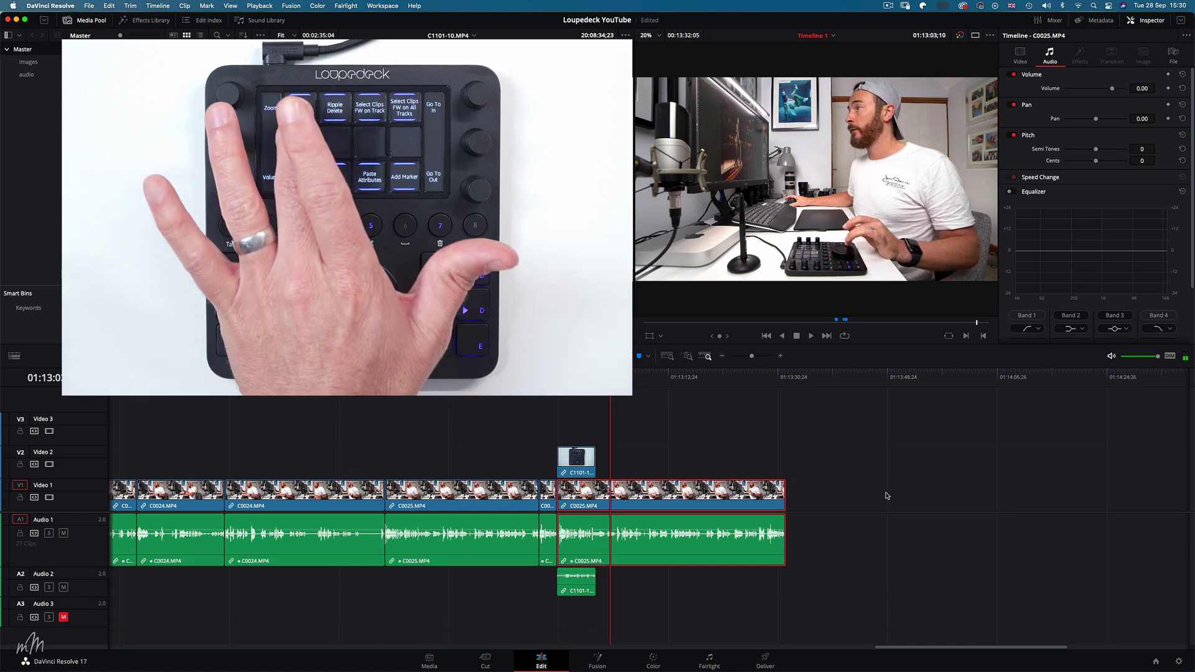
{"action": "key", "text": "Up"}
{"action": "key", "text": "BackSpace"}
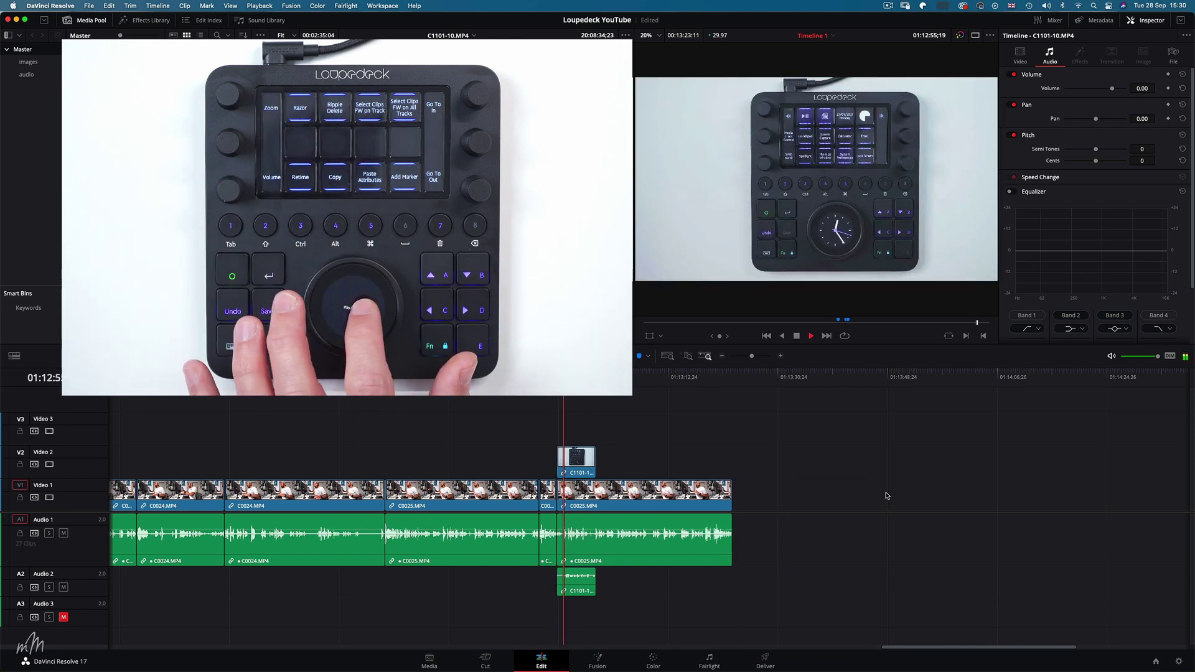
{"action": "key", "text": "space"}
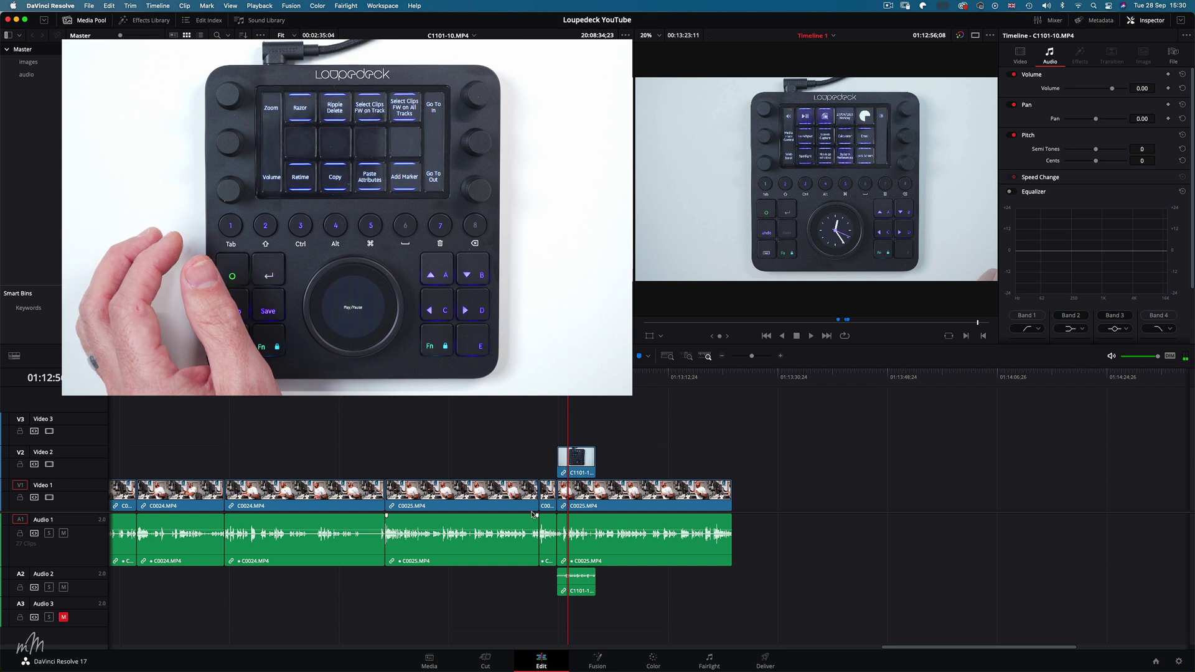
Step: Select the last C0025.MP4 clip on the timeline and raise its audio volume to 8.00
{"action": "left_click", "coordinate": [578, 504]}
{"action": "key", "text": "super+alt+equal"}
{"action": "key", "text": "super+alt+equal"}
{"action": "key", "text": "super+alt+equal"}
{"action": "key", "text": "super+alt+equal"}
{"action": "key", "text": "super+alt+equal"}
{"action": "key", "text": "super+alt+equal"}
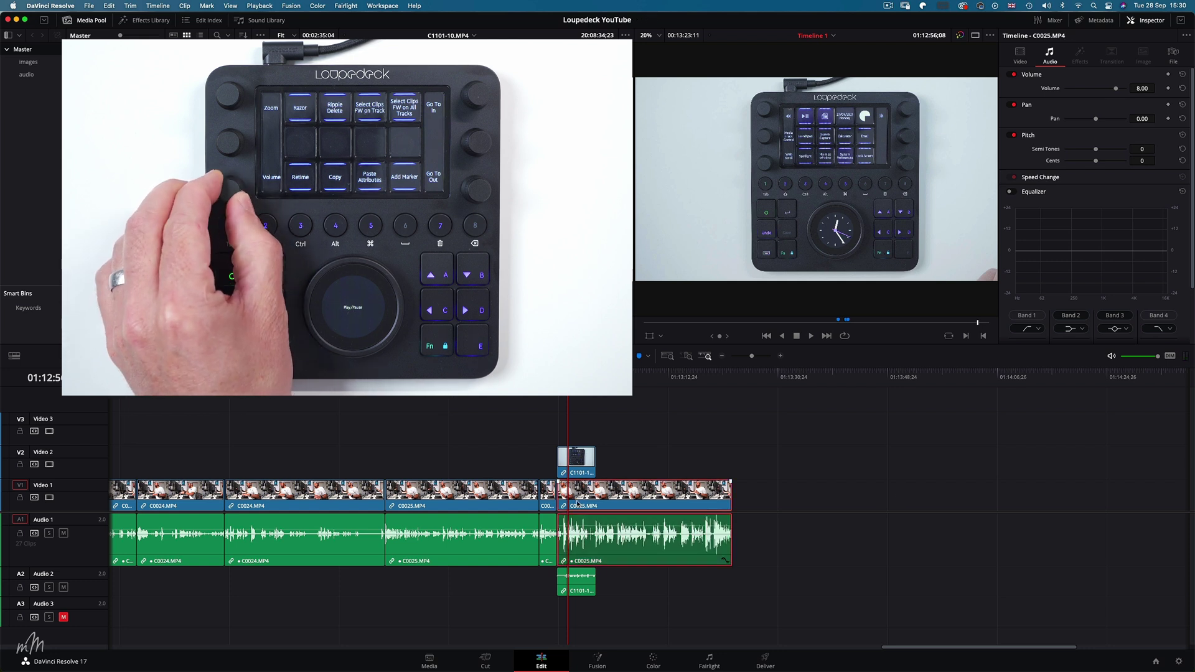